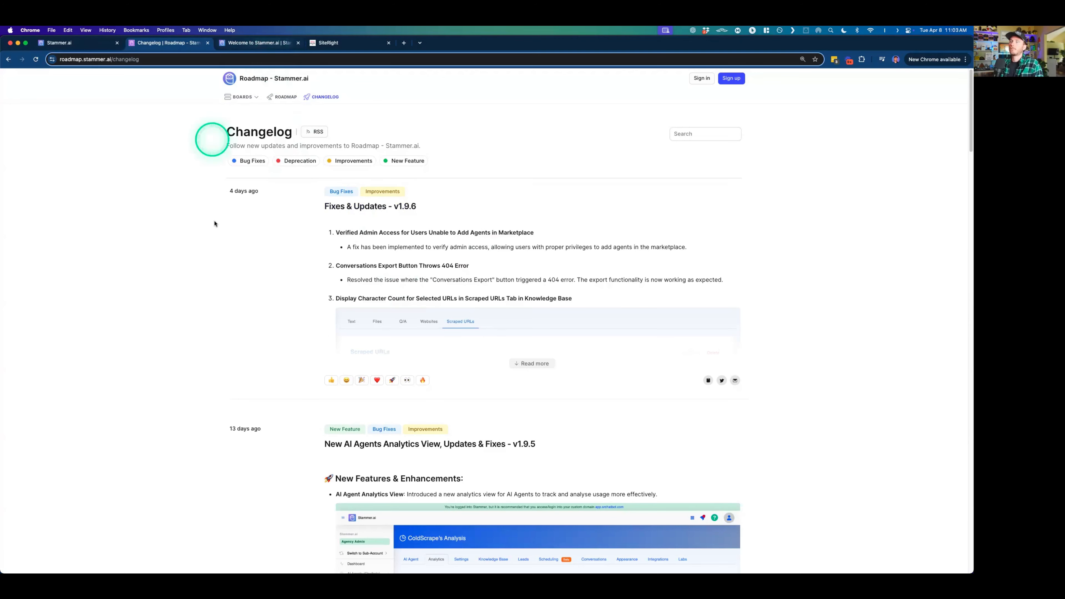
- View the Stammer.ai docs welcome page and read the v1.9.6 fixes and updates in the roadmap changelog
click(260, 43)
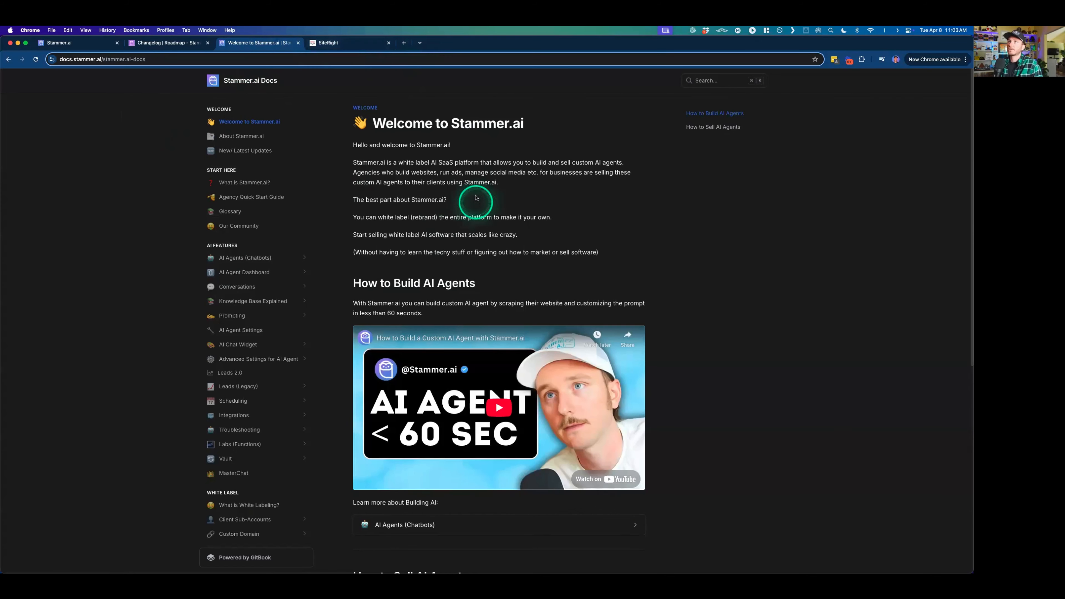
click(162, 173)
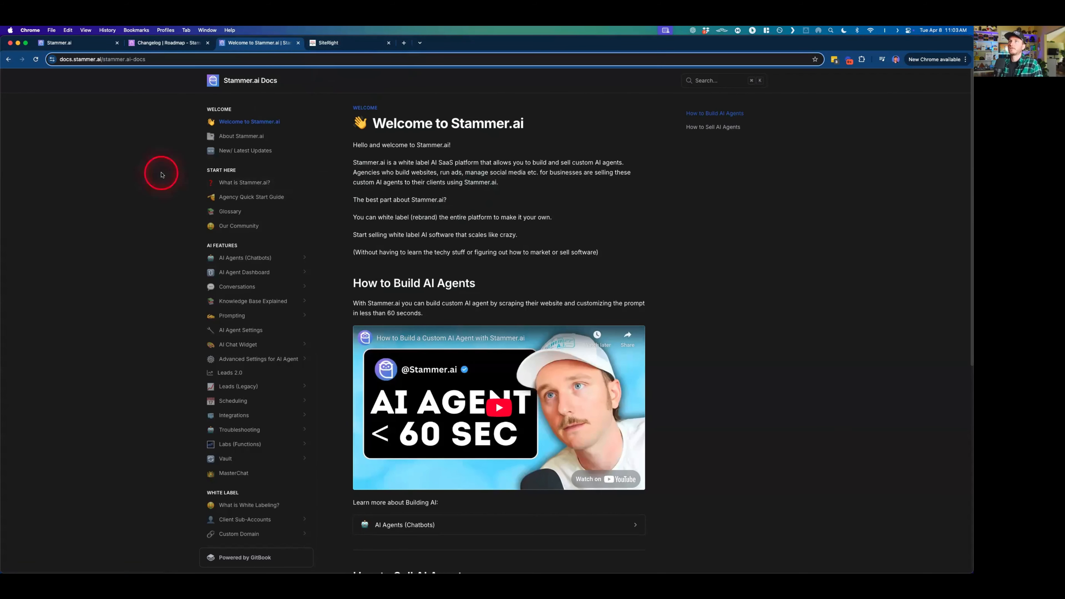
click(178, 43)
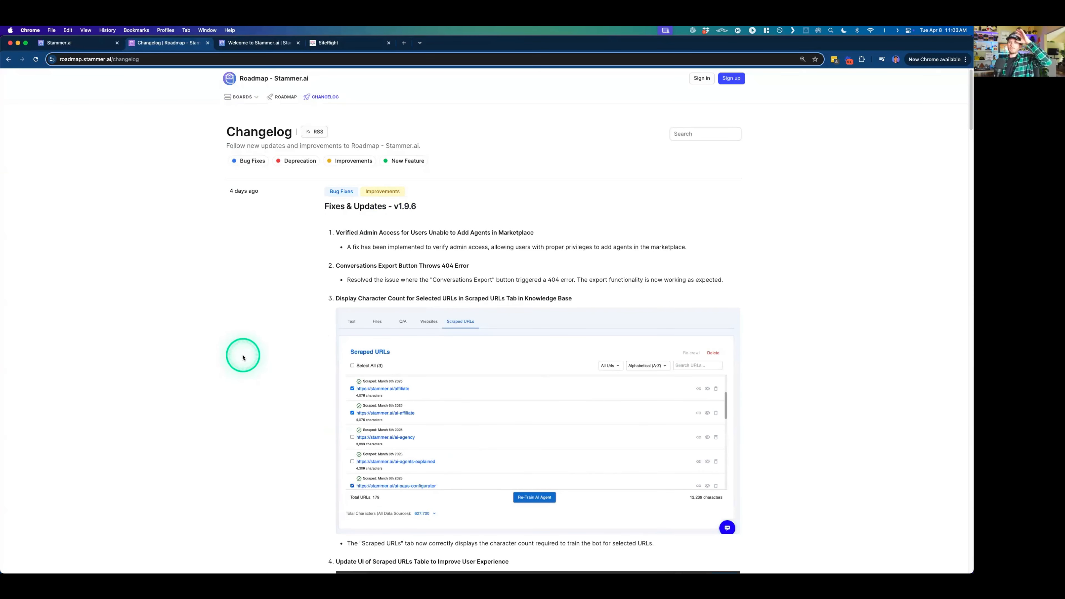
scroll(245, 354, down, 1)
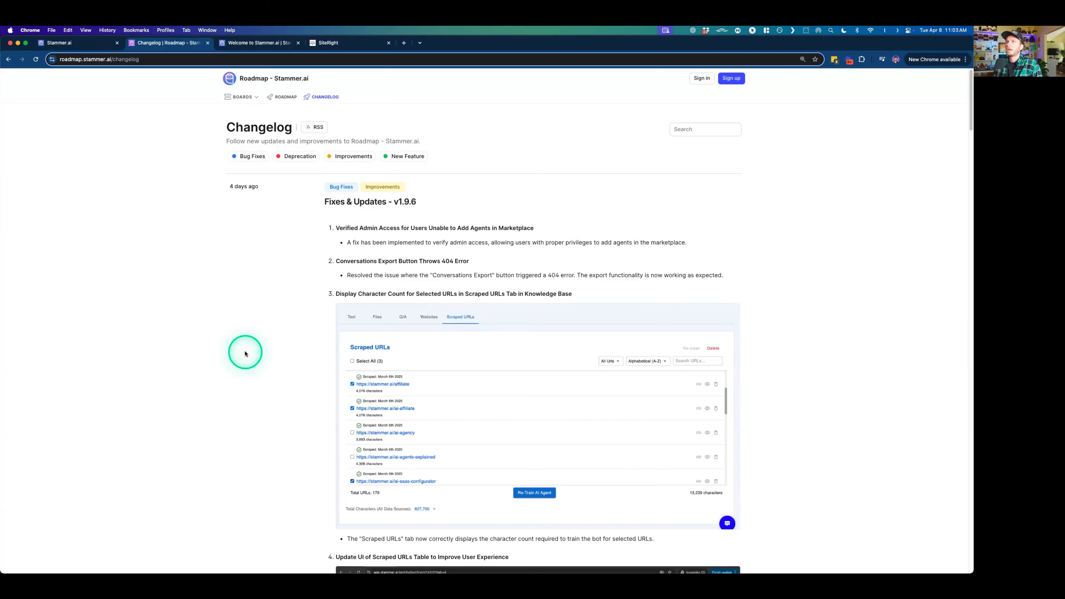
scroll(245, 353, down, 2)
scroll(246, 354, down, 10)
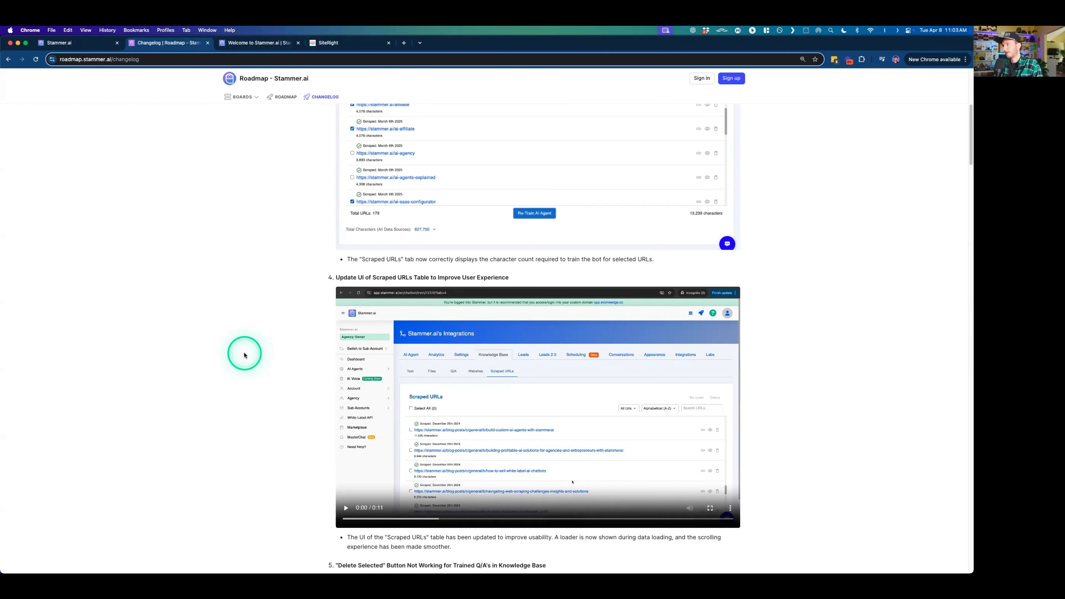
scroll(246, 310, down, 3)
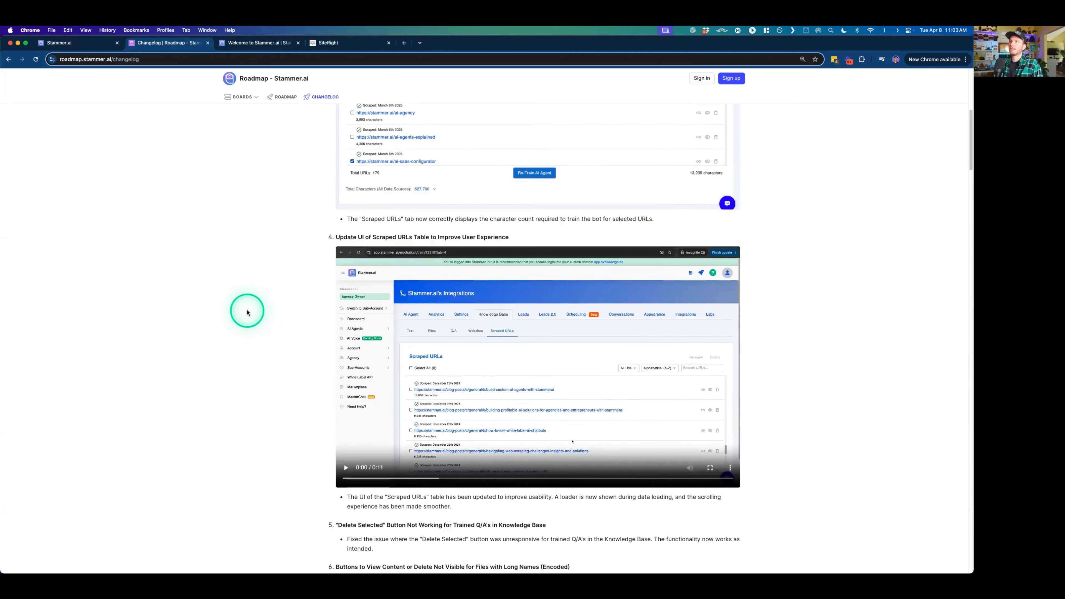
scroll(246, 313, down, 4)
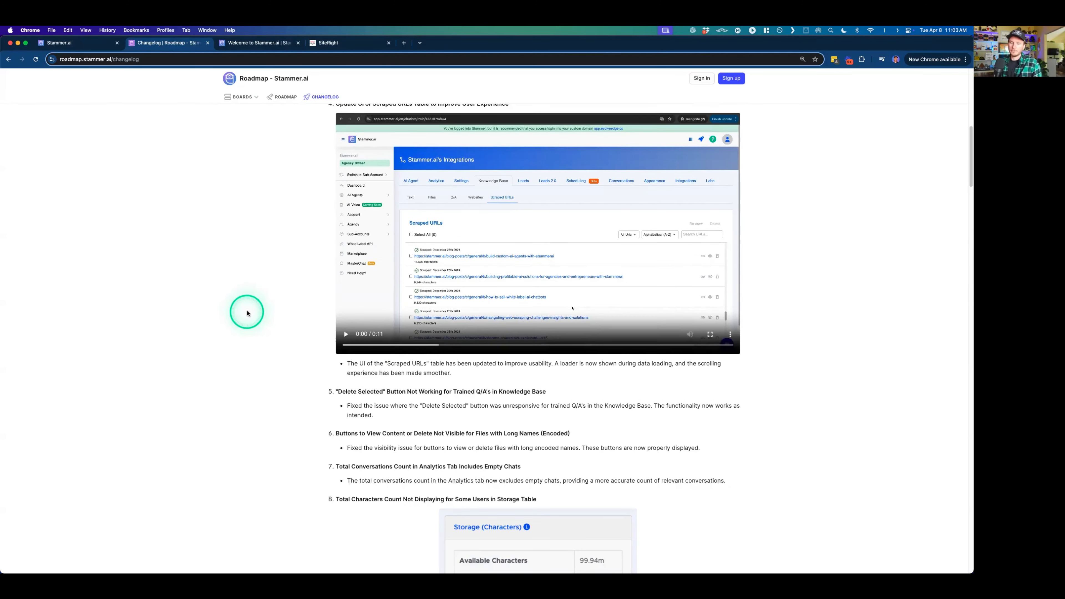
scroll(234, 253, up, 1)
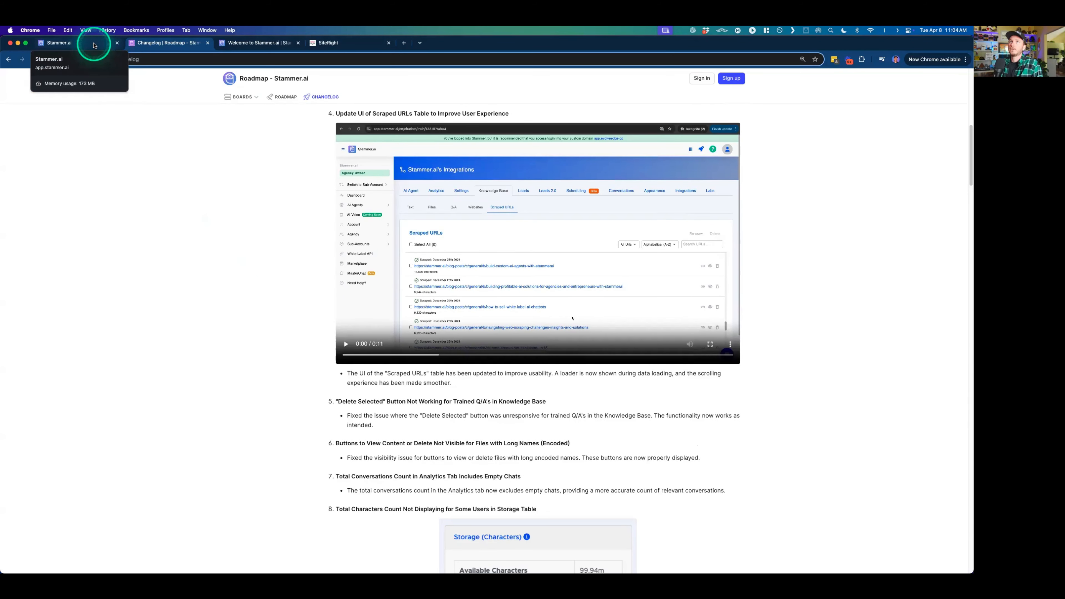
- Open the support page at stammer.ai/support in a new browser tab
key(super+t)
text(stammer.ai)
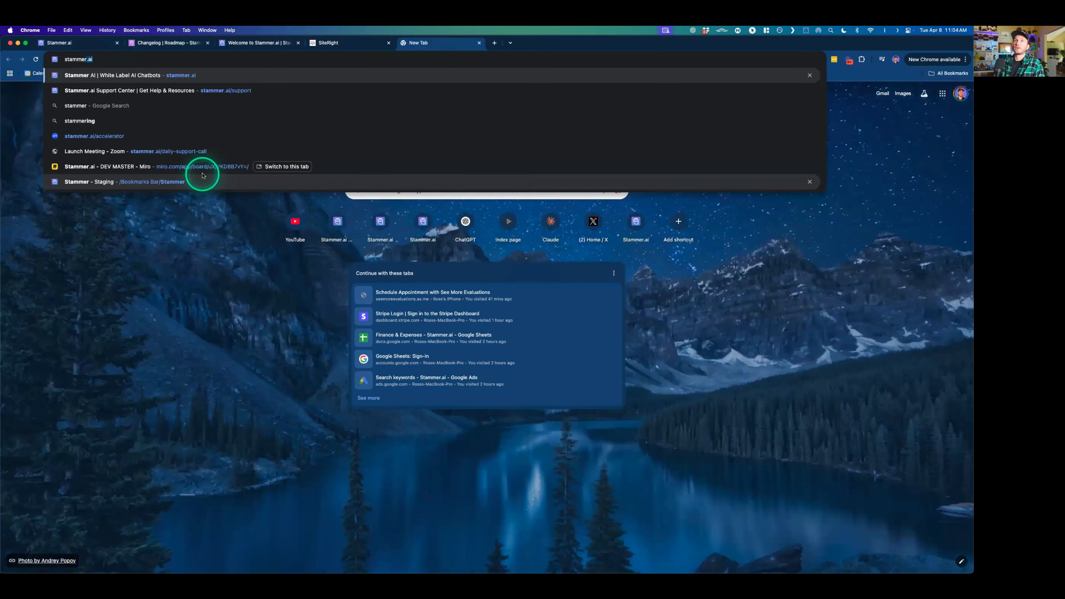
text(/support)
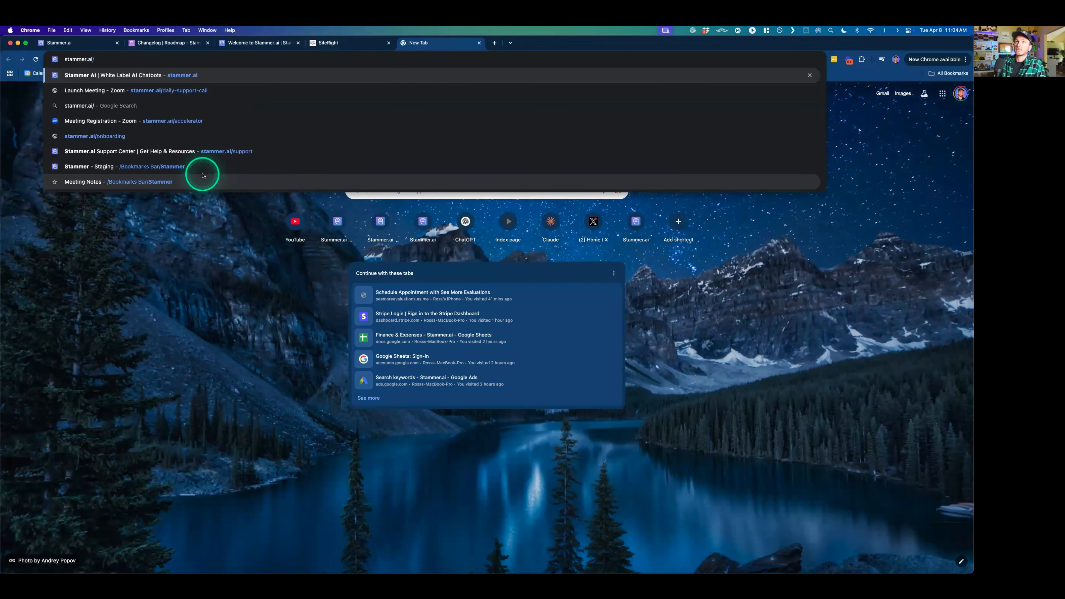
key(Return)
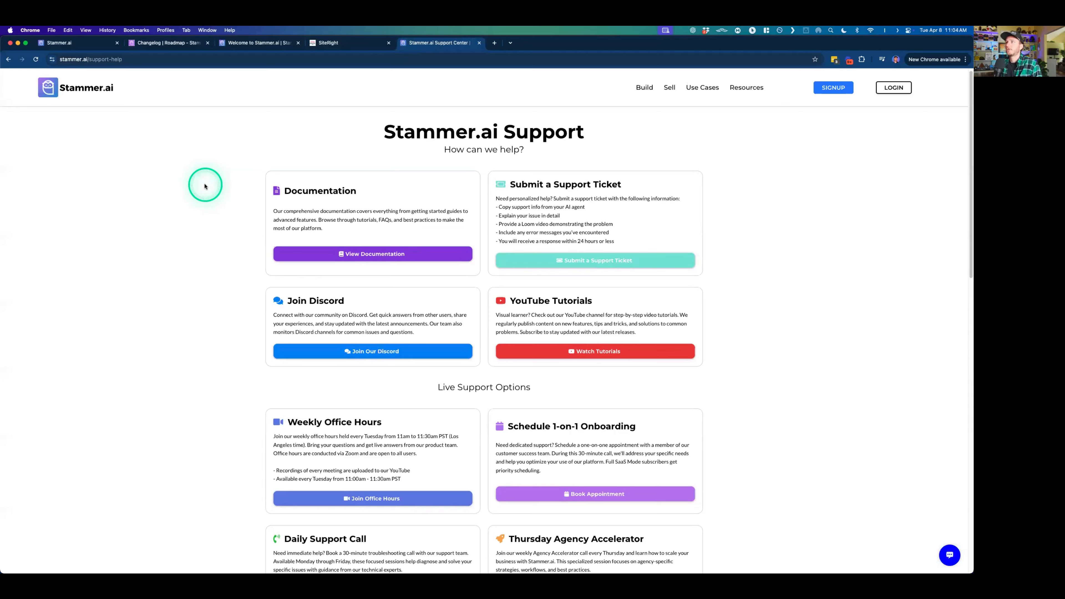
- Examine the support page's help resources and its live support options, including office hours, daily calls and the agency accelerator
scroll(205, 186, down, 1)
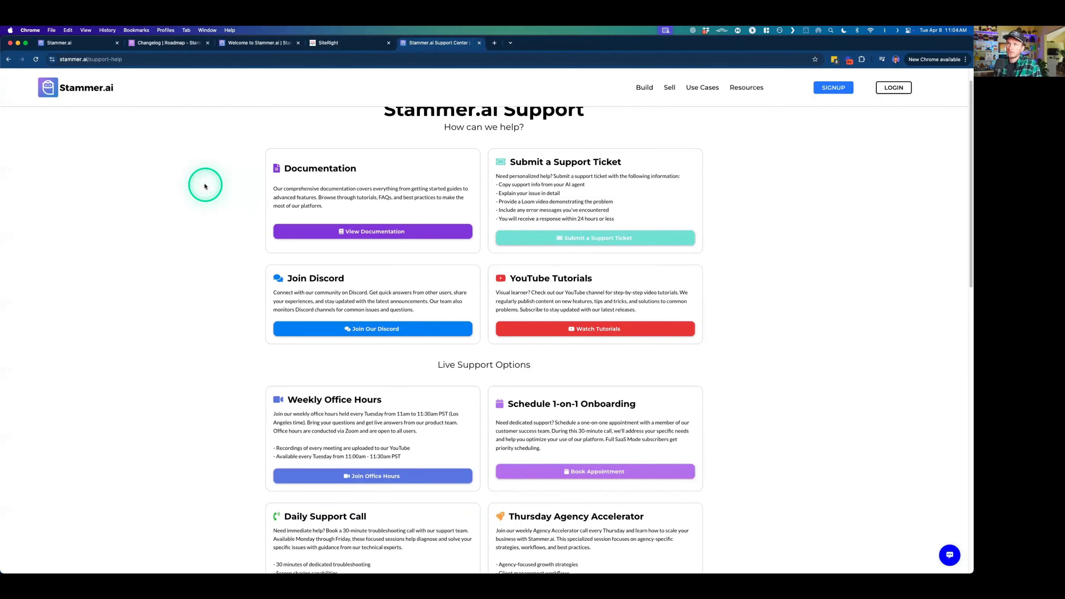
scroll(204, 187, down, 1)
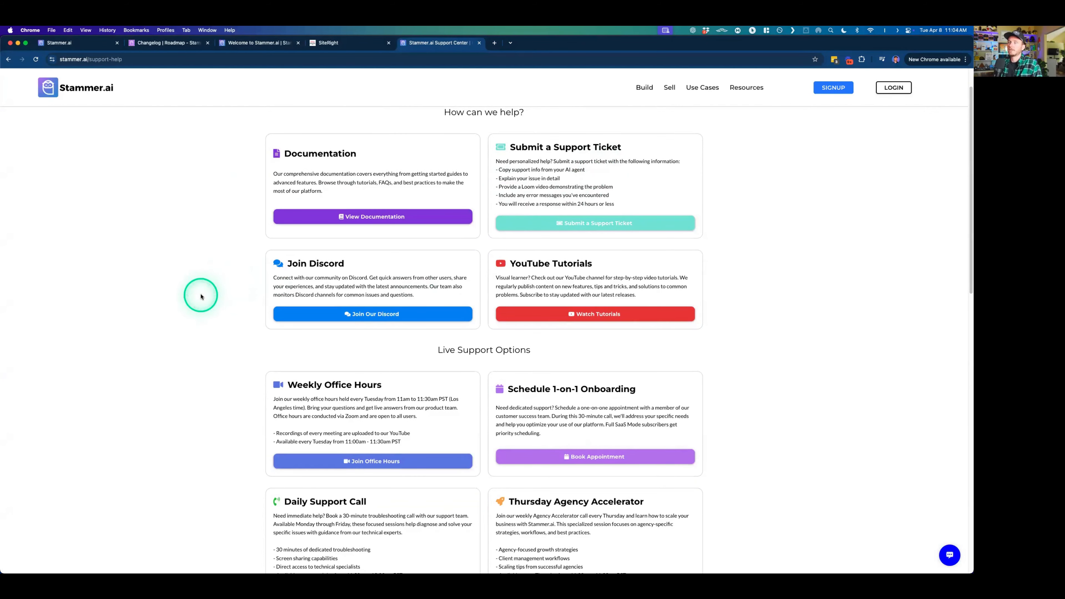
scroll(201, 297, down, 1)
scroll(201, 296, down, 1)
scroll(226, 262, down, 2)
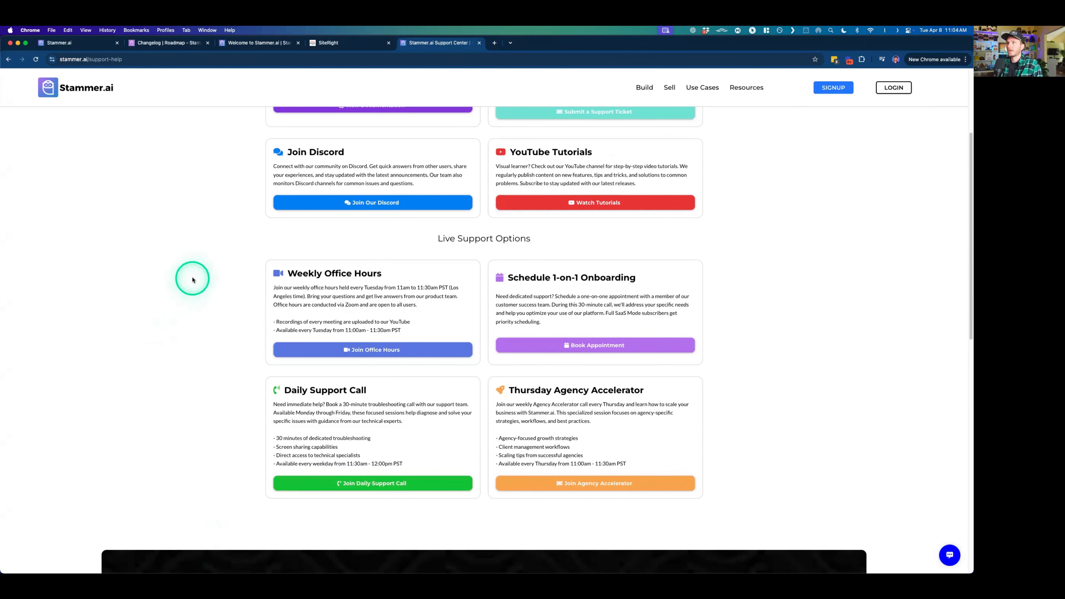
scroll(193, 280, up, 1)
scroll(192, 280, up, 5)
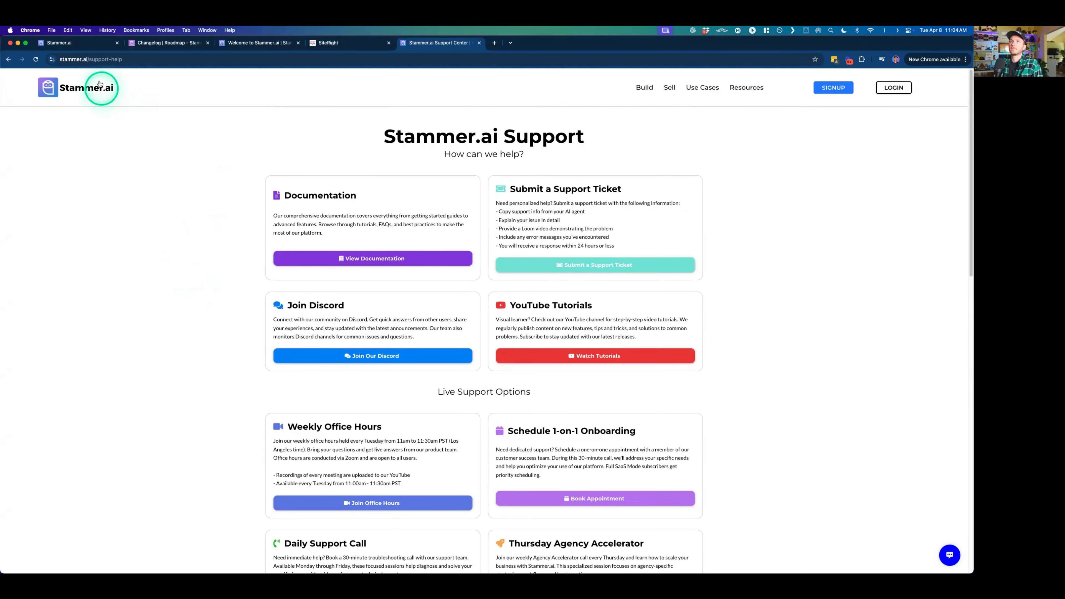
scroll(104, 121, down, 5)
- Return to the changelog and read the rest of the v1.9.6 entry through its New Live Support Options section
click(88, 41)
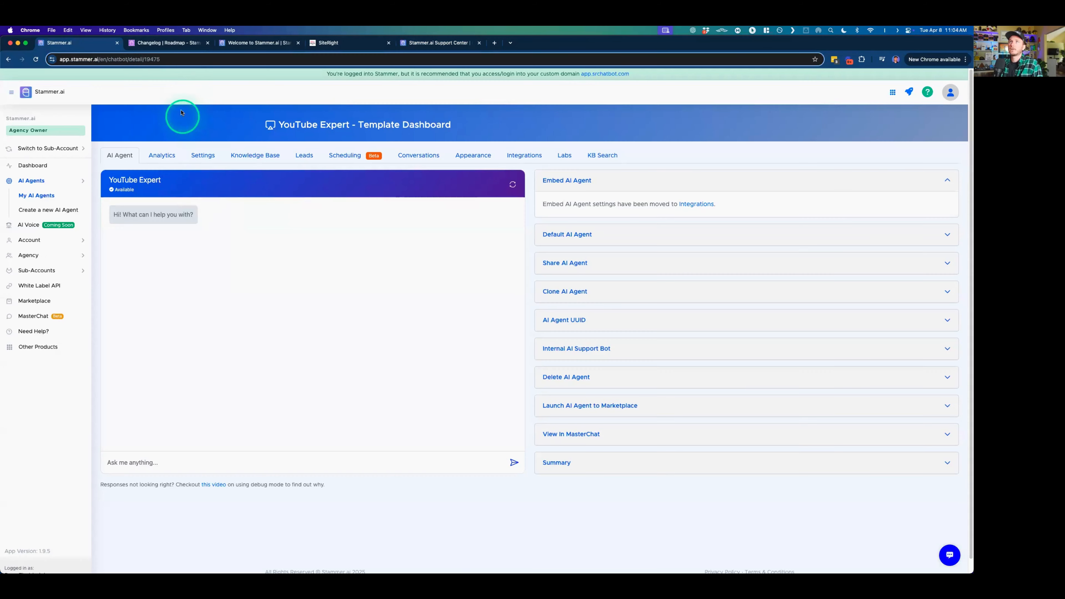
click(176, 42)
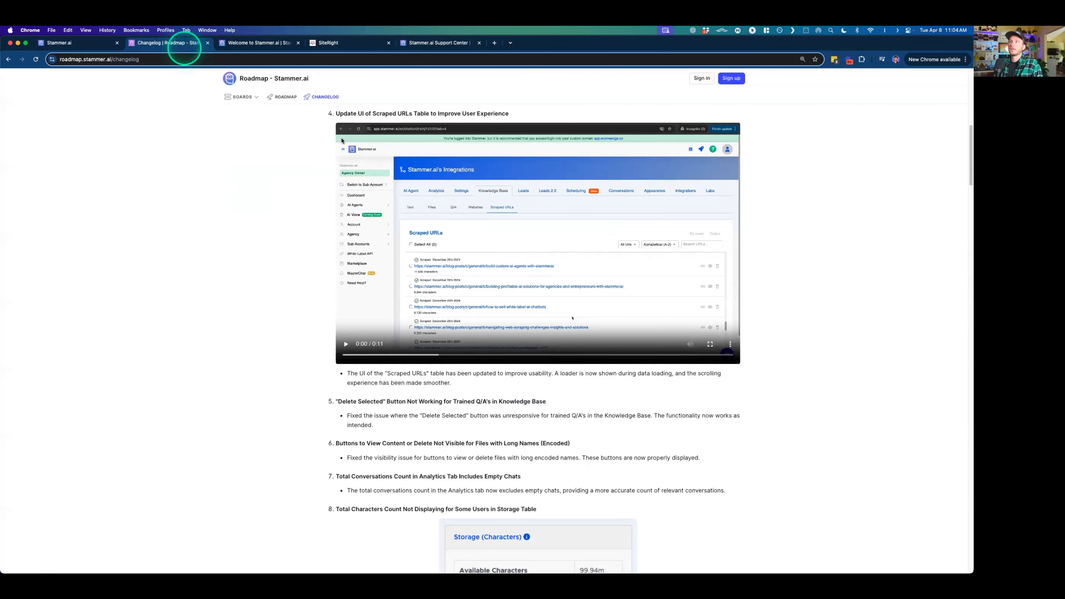
scroll(278, 254, down, 2)
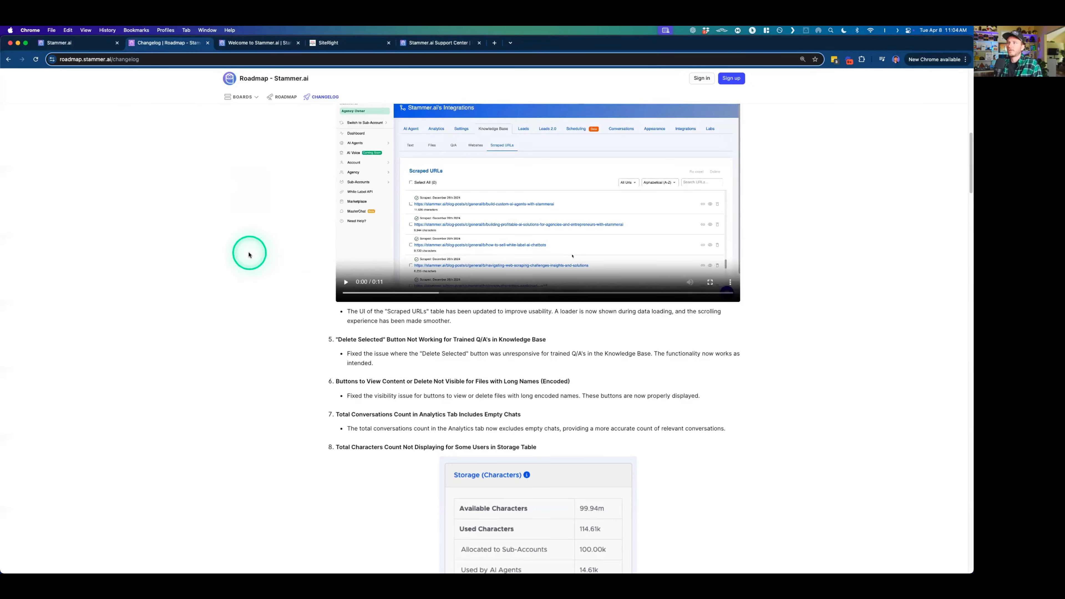
scroll(249, 255, down, 10)
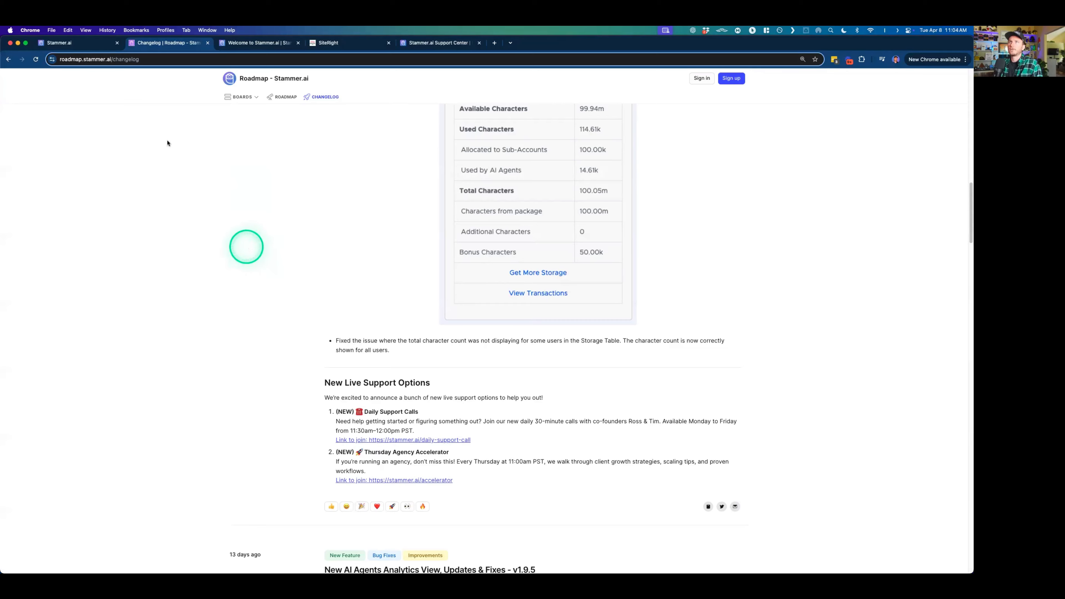
- Return to the YouTube Expert - Template dashboard and expand the Sub-Accounts section
click(63, 43)
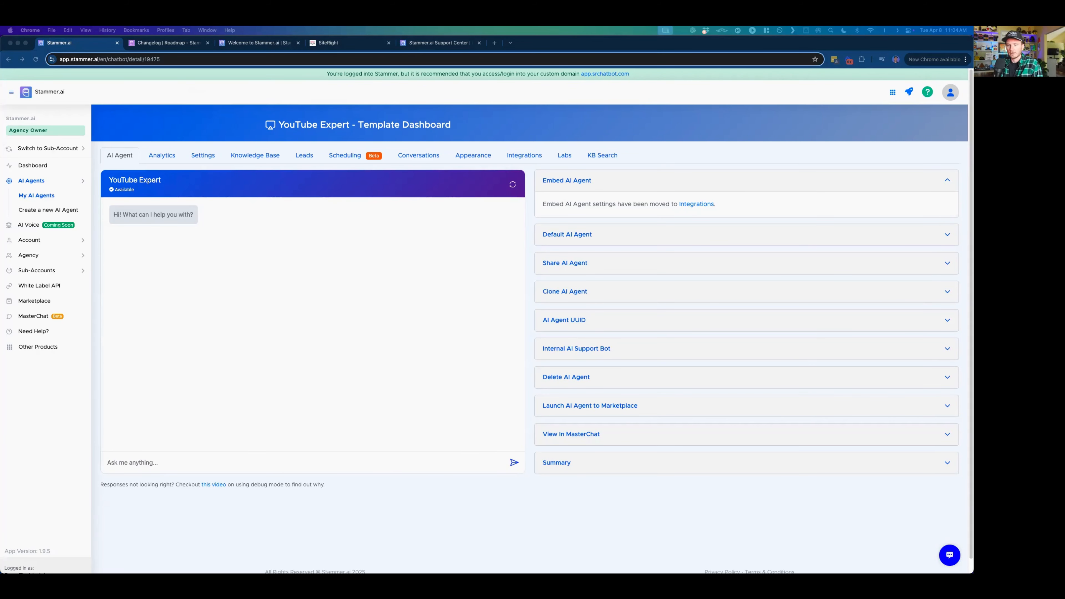
click(192, 86)
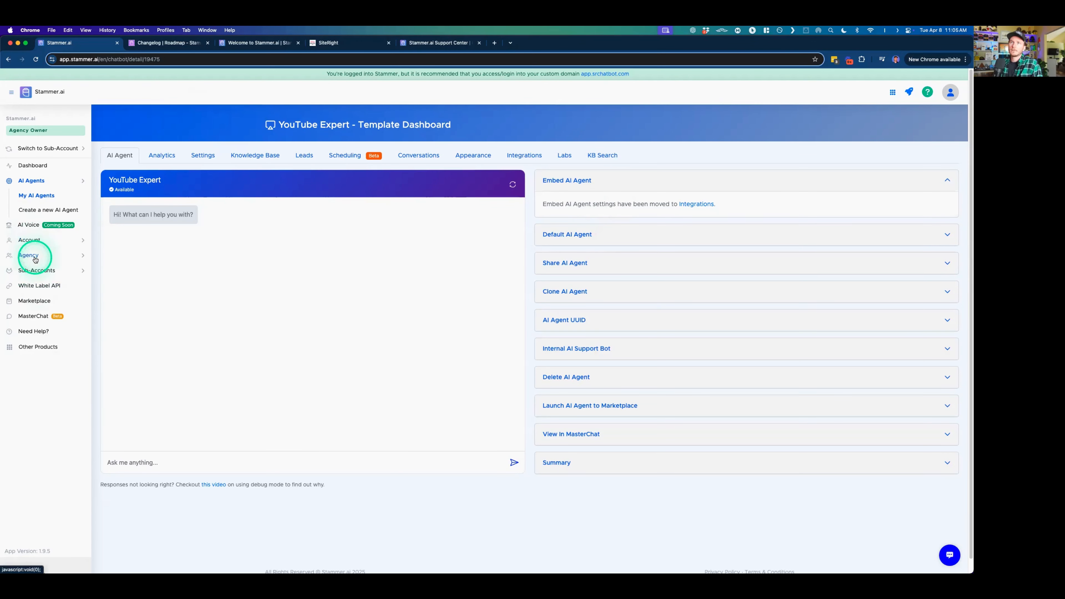
click(42, 275)
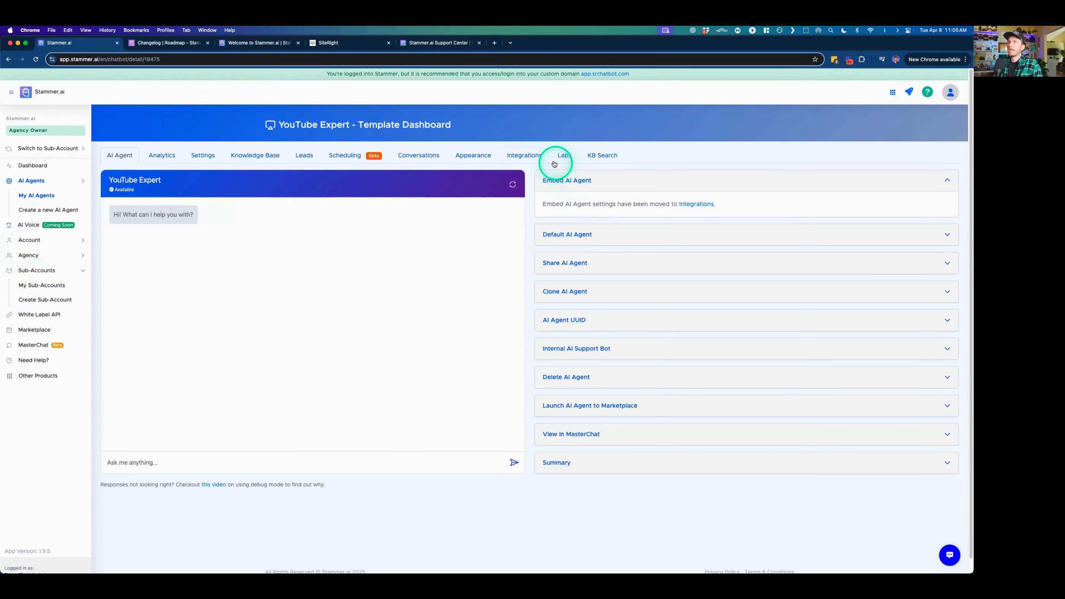
- Open the YouTube Expert agent's integrations and examine the Embed AI Agent settings and description
click(538, 159)
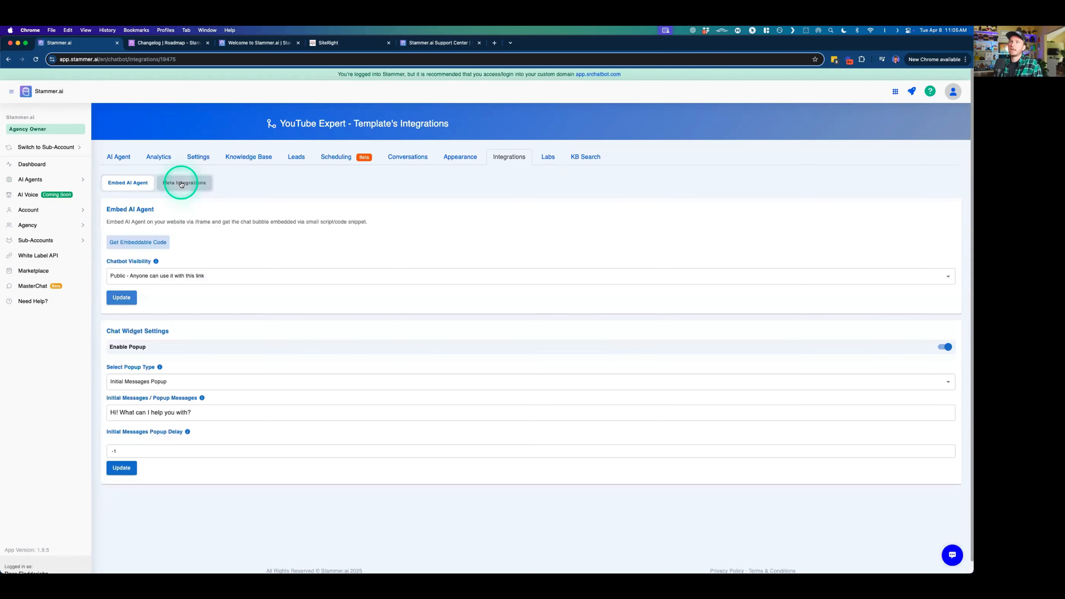
click(182, 184)
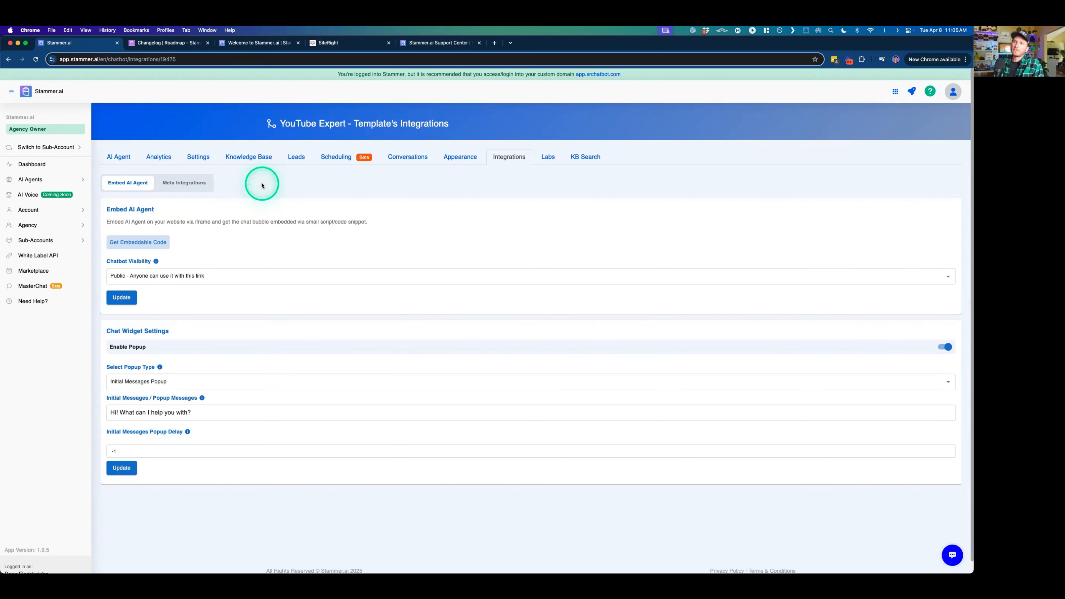
click(163, 245)
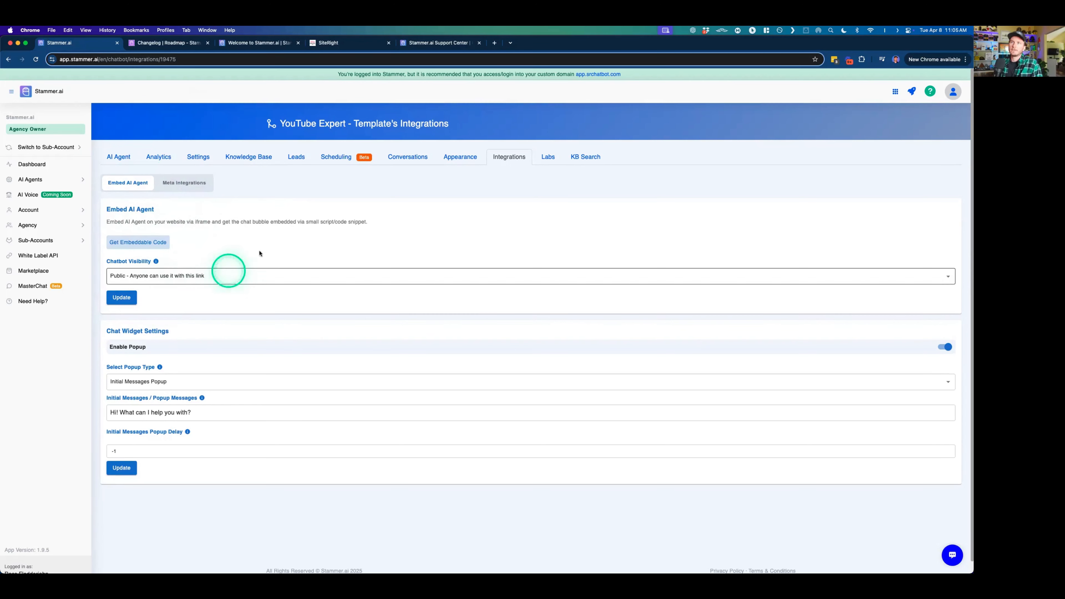
double_click(245, 223)
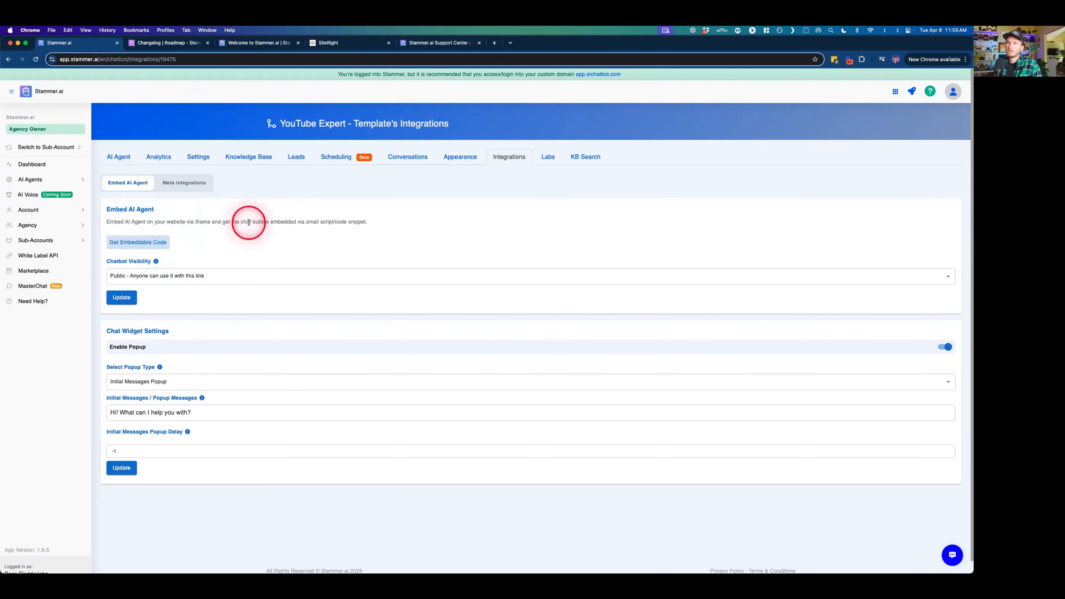
click(377, 223)
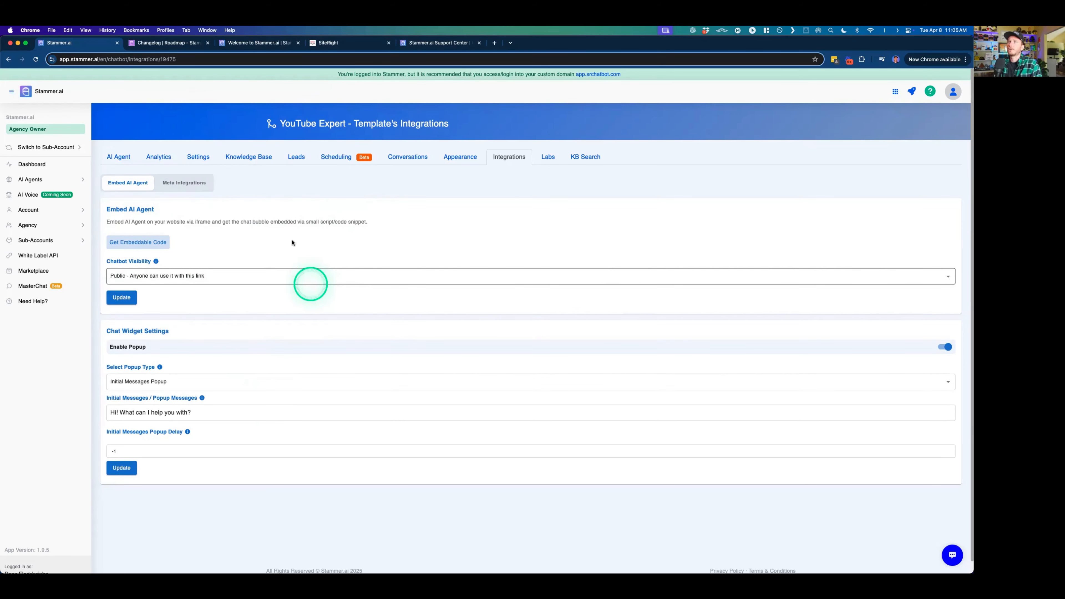
- Follow the Integrations link from the agent dashboard's Embed AI Agent section, and return to the dashboard
click(122, 157)
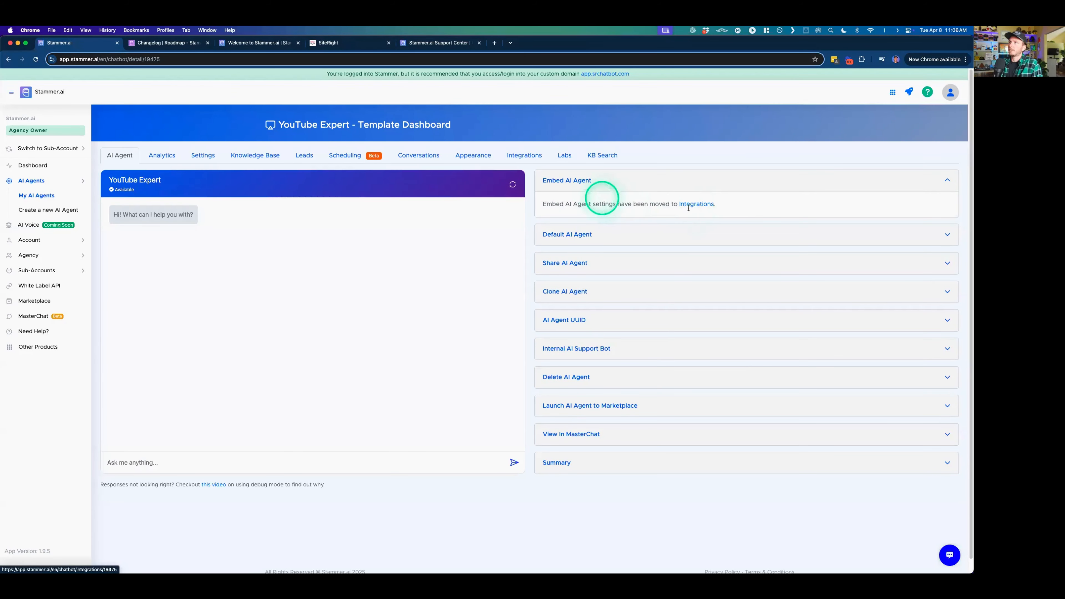
click(702, 205)
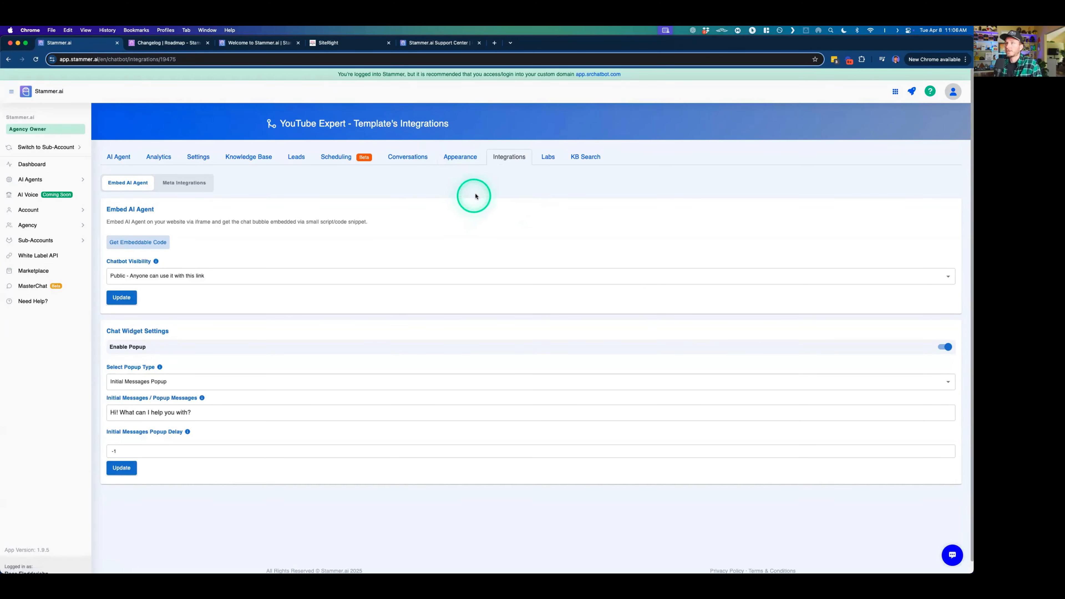
click(119, 158)
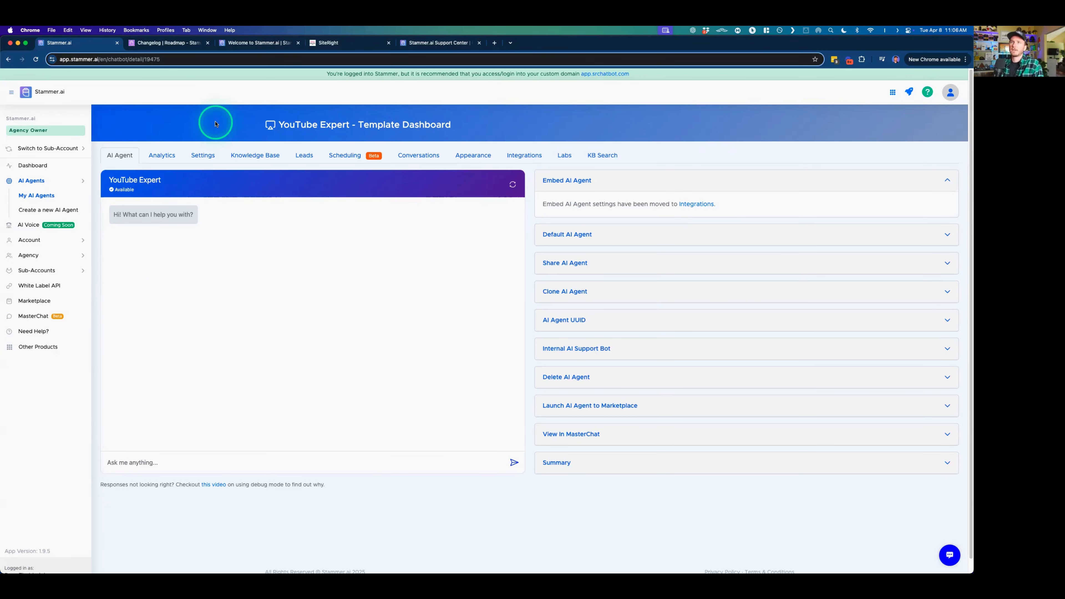
- Open the White Label API documentation and inspect the endpoint URL for messaging an AI agent
click(58, 286)
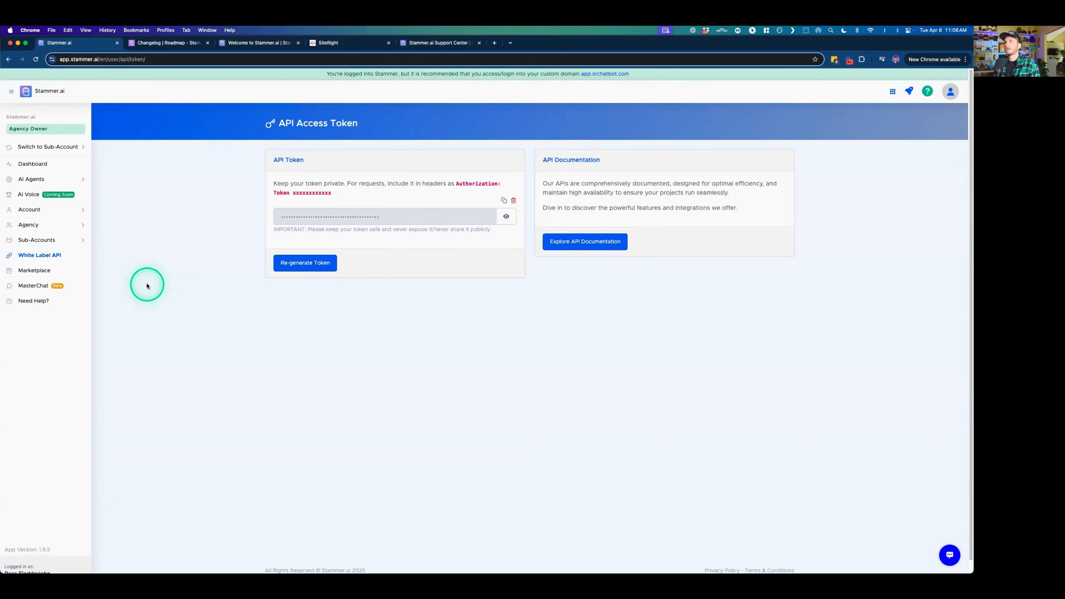
click(563, 244)
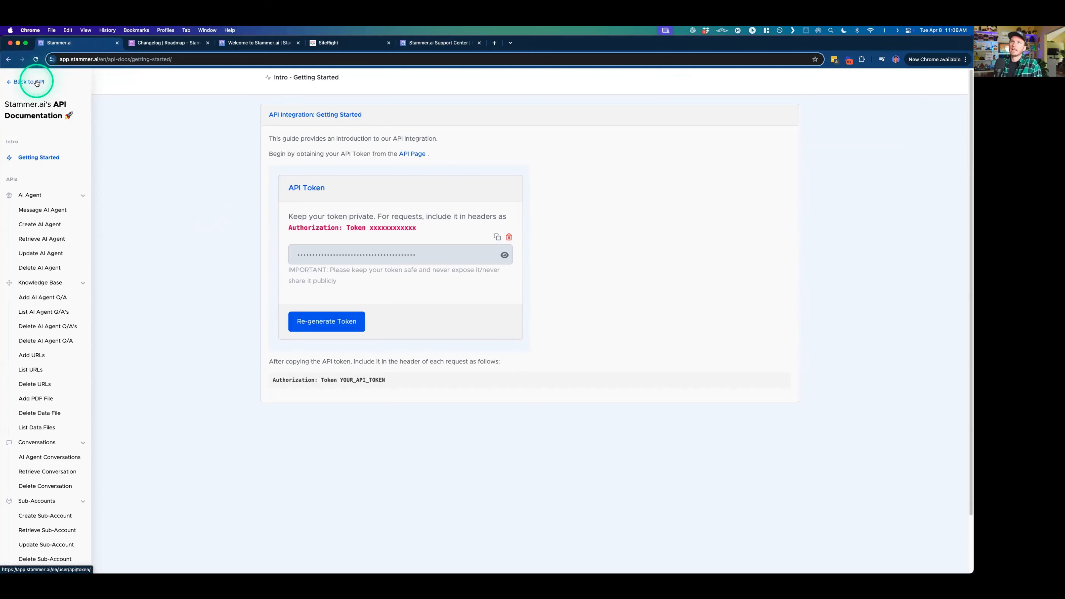
click(42, 210)
drag(440, 201, 344, 202)
click(303, 203)
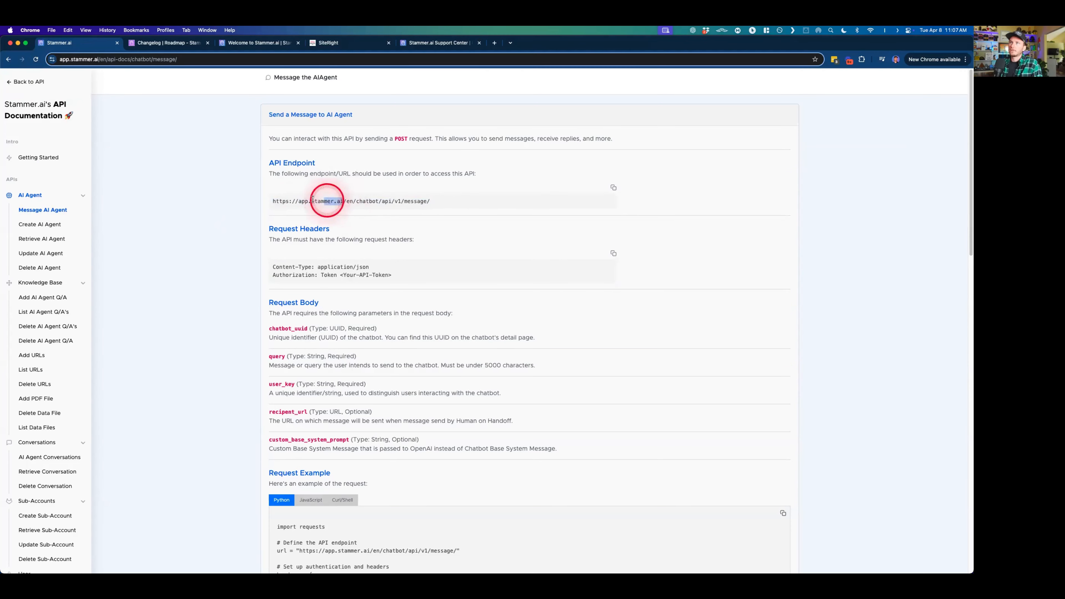
click(275, 182)
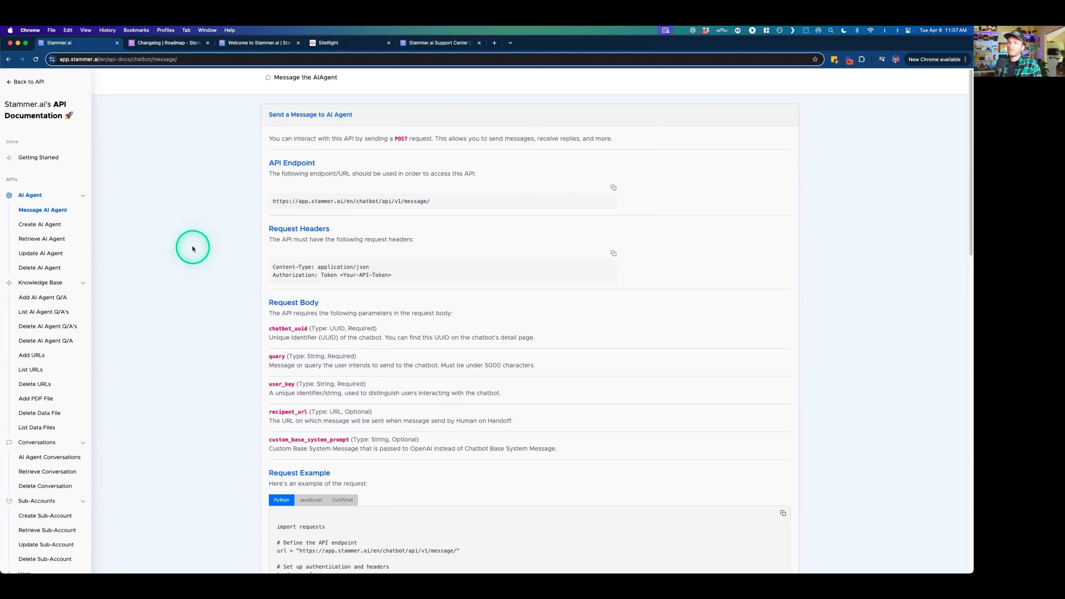
- Switch to SiteRight to view the API Messaging Example - Stammer SMS Example workflow
click(343, 44)
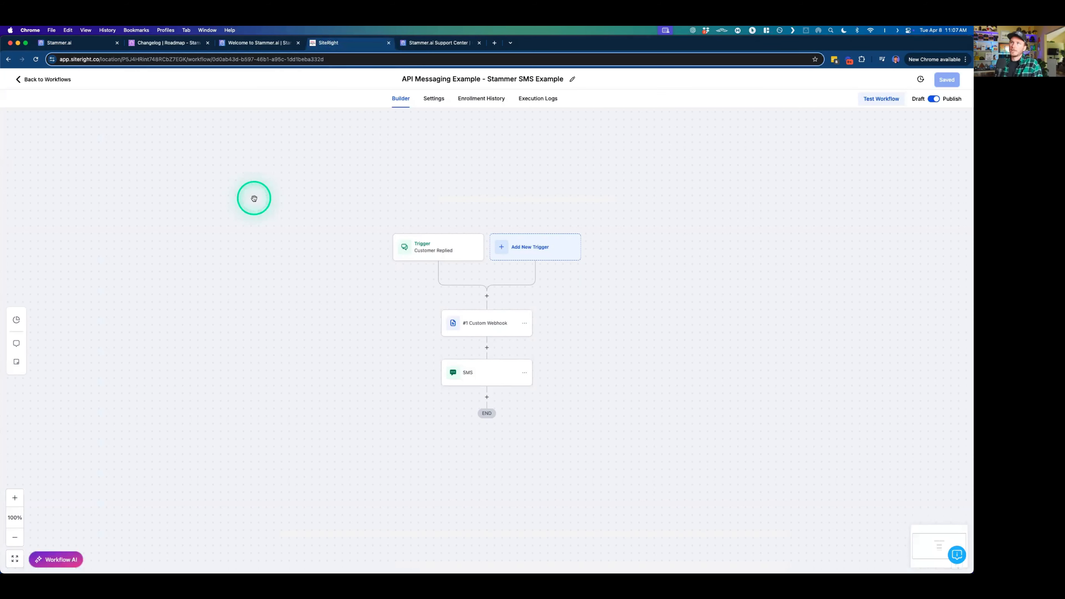
- Inspect the workflow's trigger, webhook and SMS actions, and switch to Stammer.ai's Message AI Agent documentation
drag(372, 237, 323, 246)
scroll(317, 272, up, 2)
scroll(317, 272, up, 1)
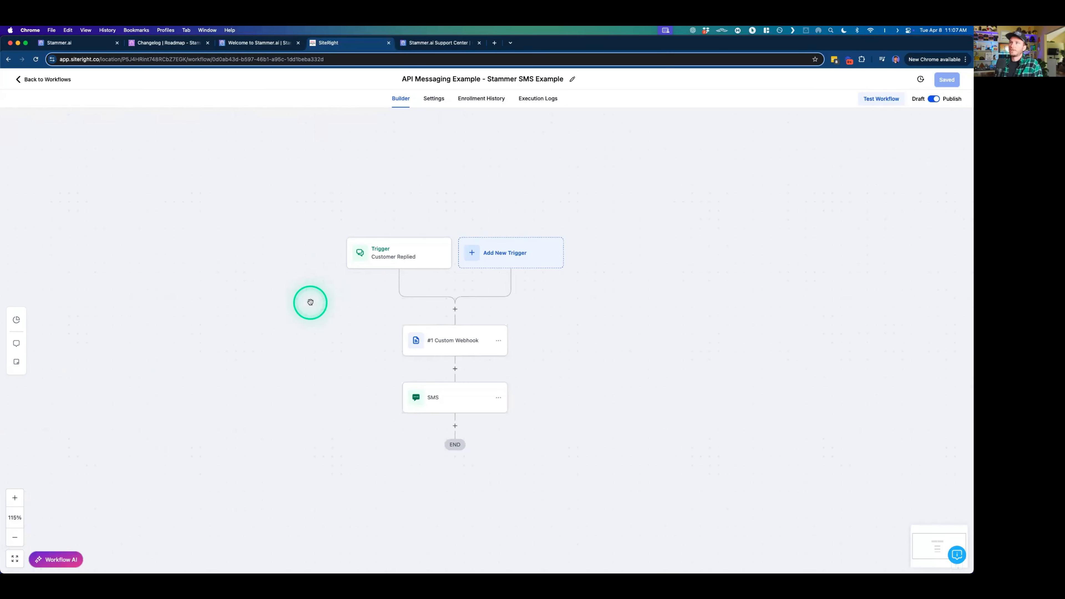
drag(309, 303, 312, 280)
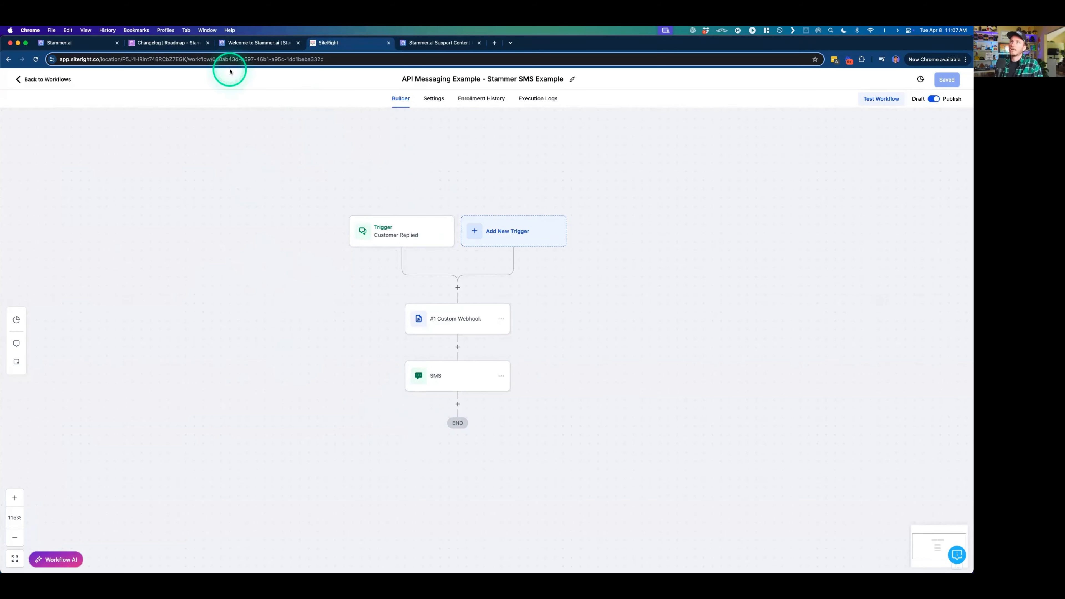
click(103, 43)
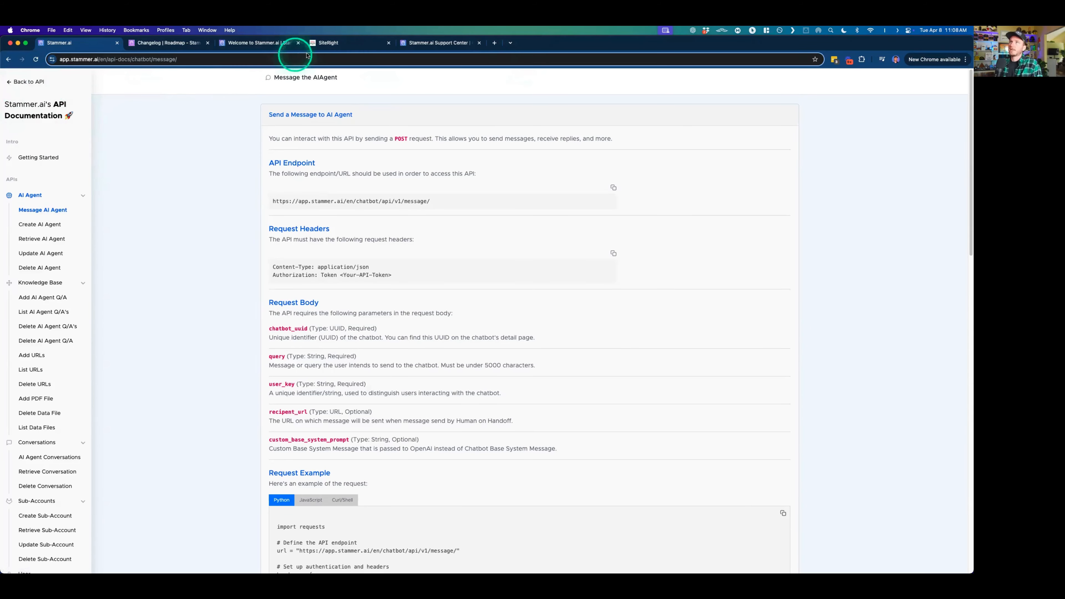
- Switch back to the SiteRight workflow, examine the Customer Replied trigger's reply channel and tag filters, and close its settings
click(335, 43)
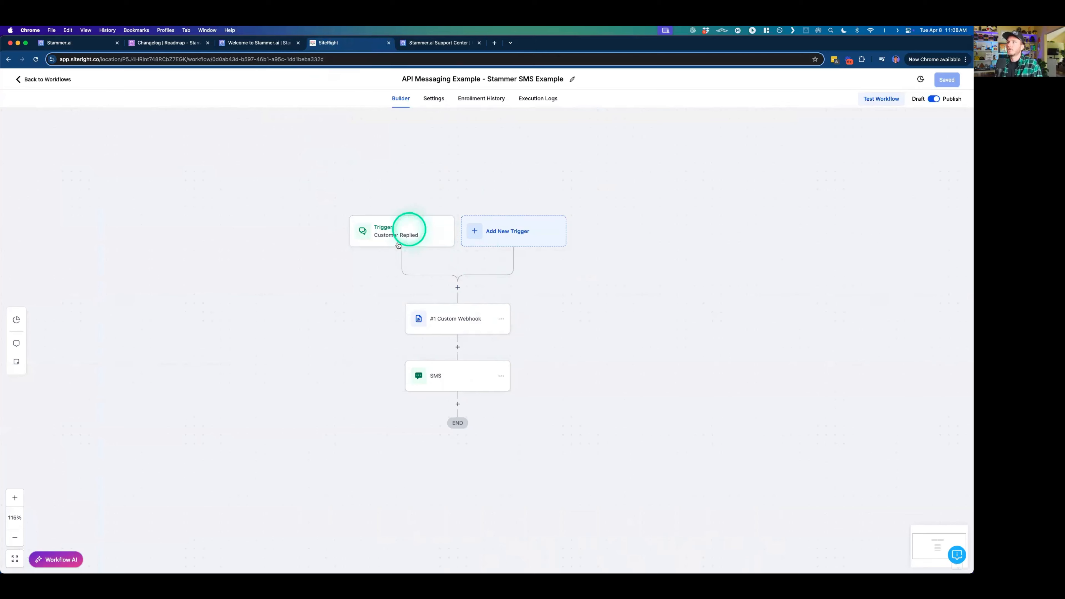
scroll(530, 293, down, 1)
scroll(530, 293, up, 1)
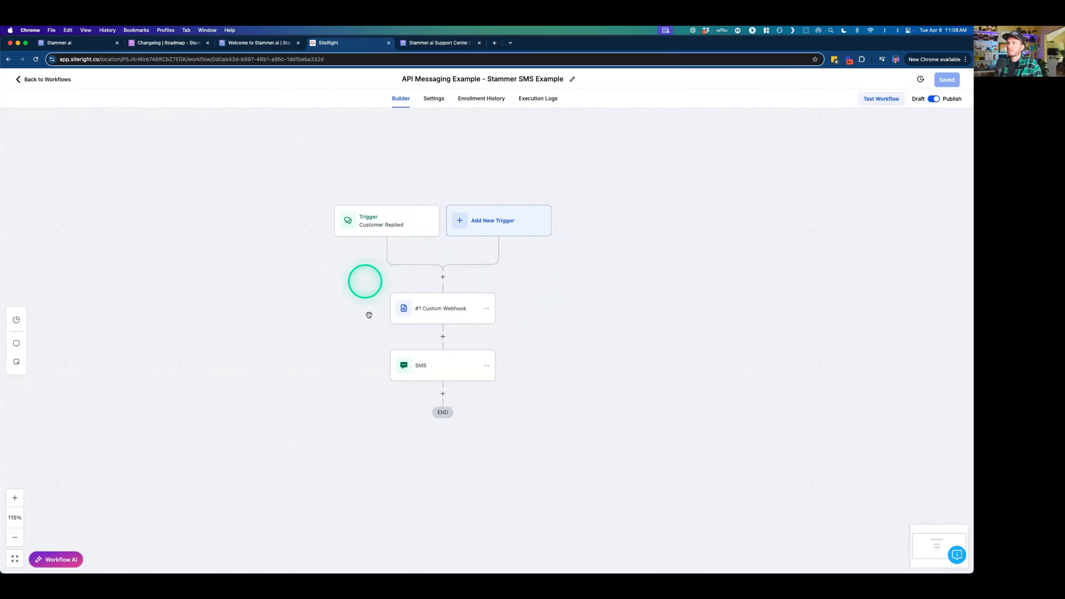
click(398, 217)
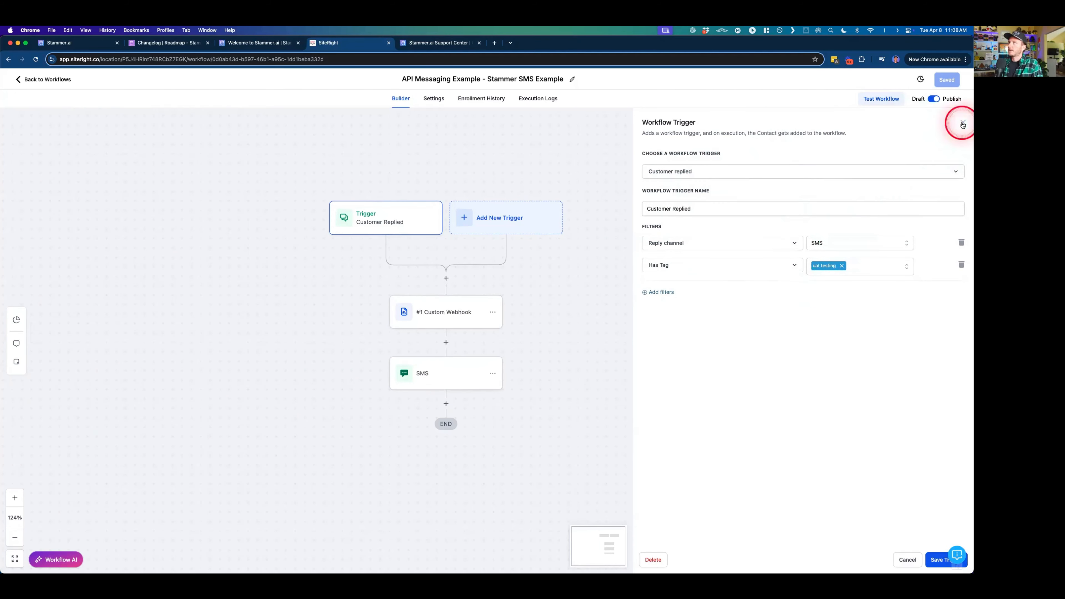
click(963, 123)
- Open the Custom Webhook action and examine its URL, authorization header and body parameters, including query and custom_base_system_prompt
click(458, 310)
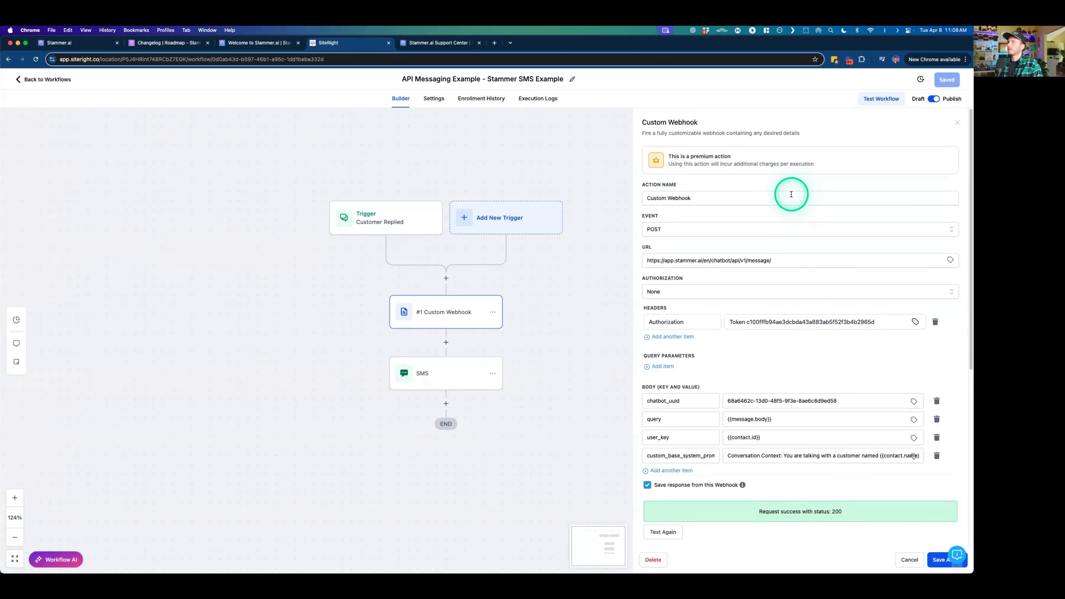
scroll(791, 194, down, 1)
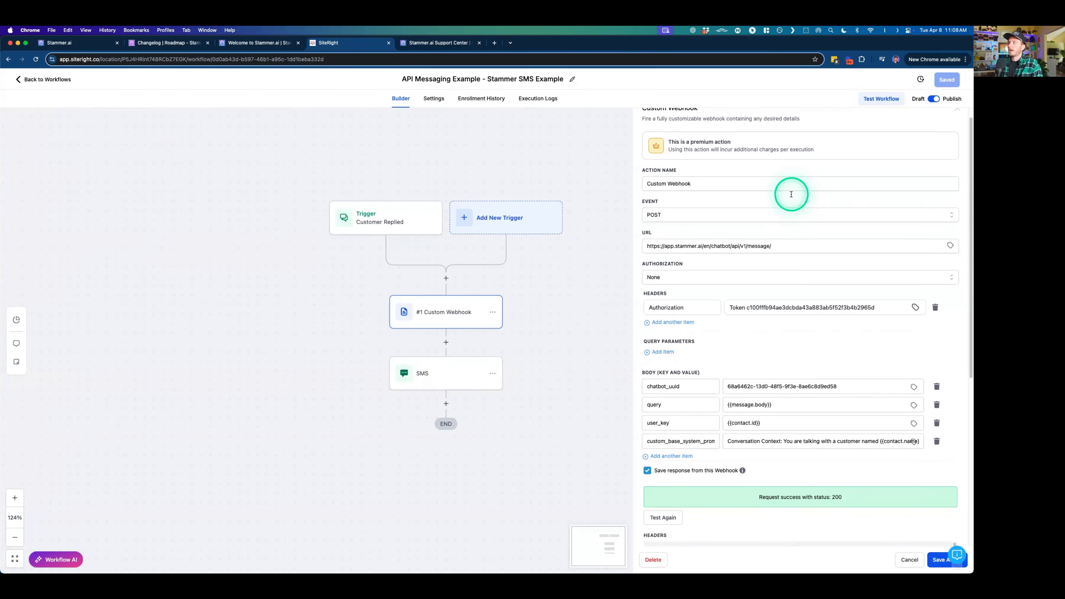
scroll(791, 227, down, 1)
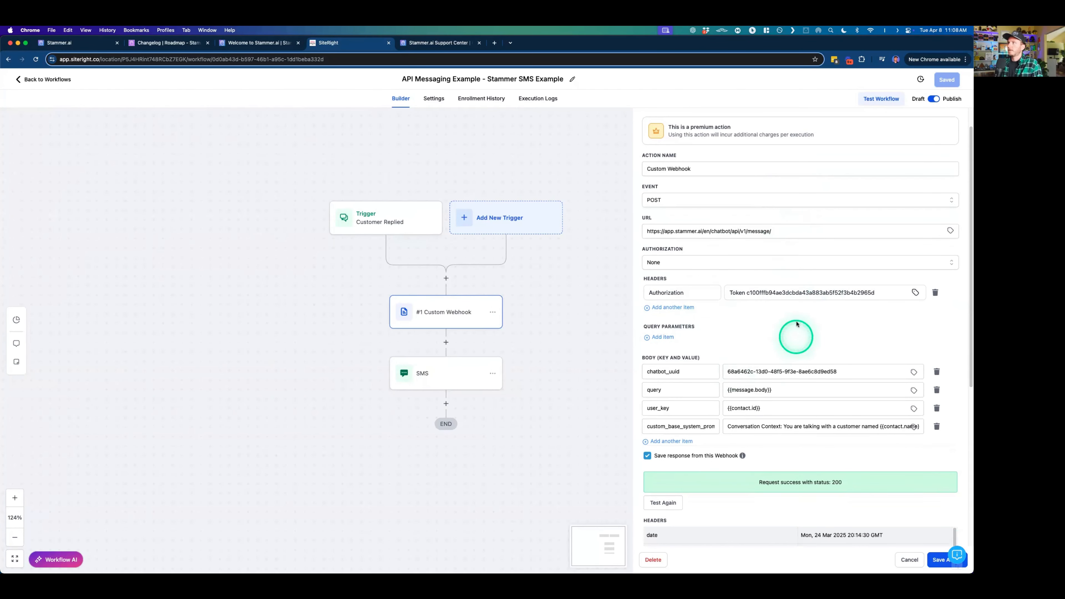
scroll(797, 324, down, 8)
drag(779, 278, 726, 273)
click(780, 275)
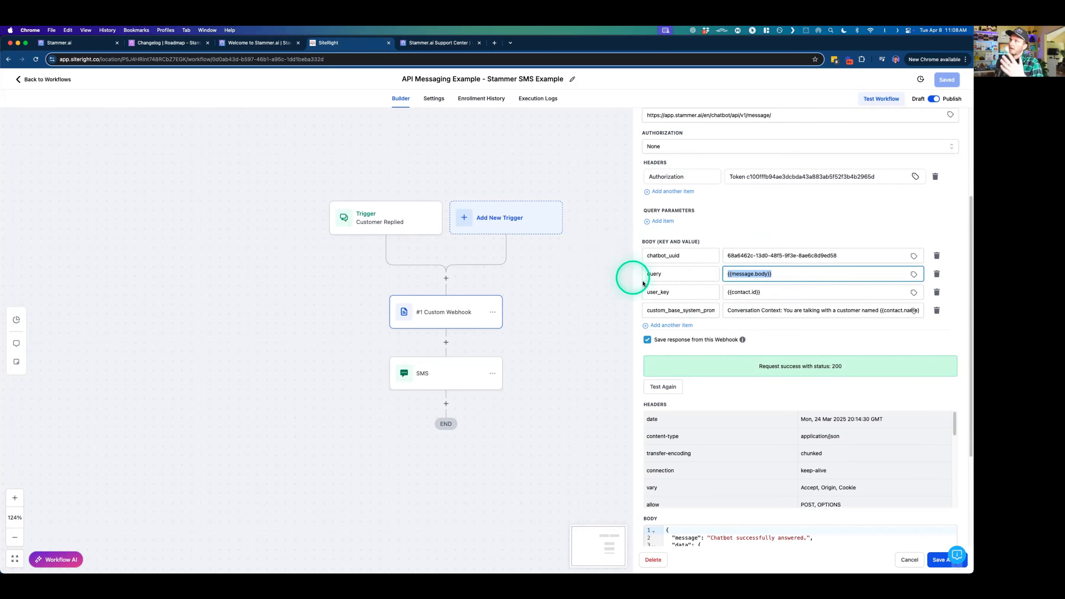
double_click(690, 310)
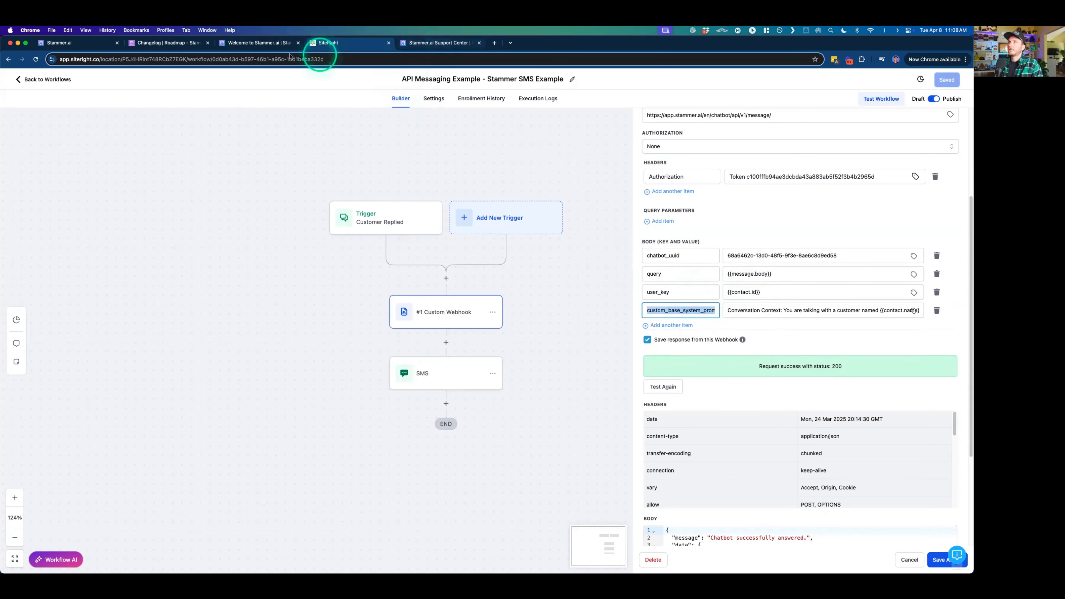
- Switch to the Stammer.ai API documentation and read the custom_base_system_prompt description in the request body parameters
click(76, 44)
scroll(300, 338, down, 2)
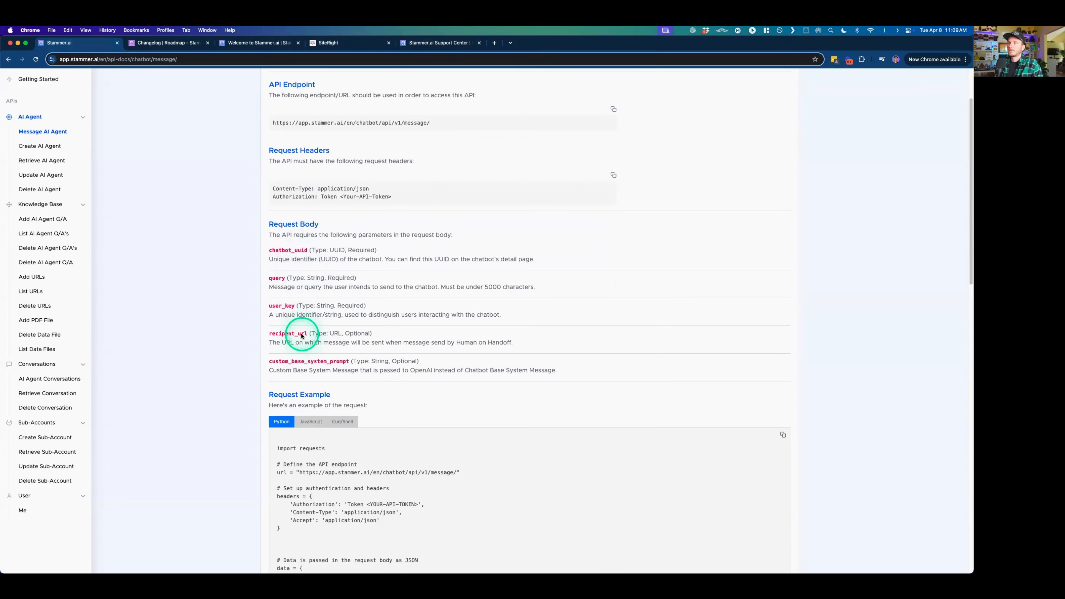
drag(269, 361, 569, 373)
click(570, 373)
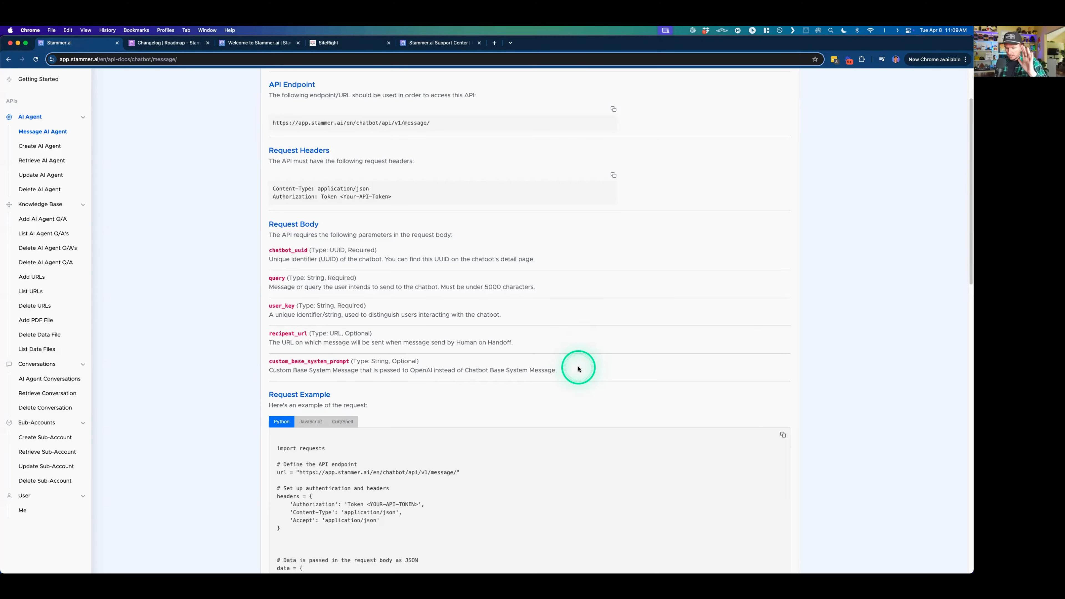
scroll(63, 115, up, 3)
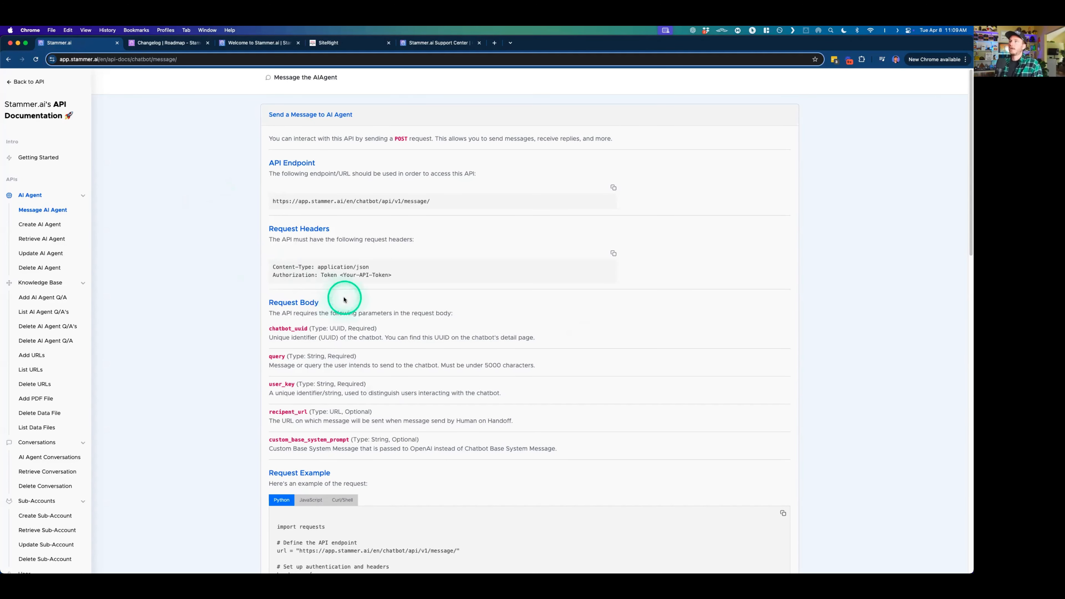
scroll(336, 344, down, 5)
drag(269, 282, 599, 295)
click(599, 295)
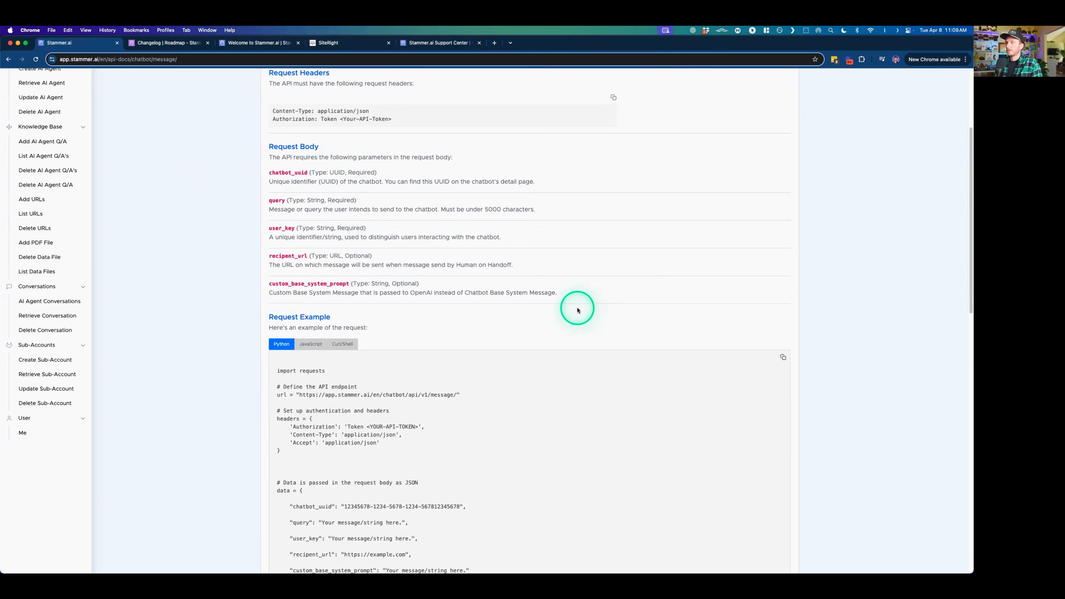
- Return to the SiteRight workflow and inspect the custom_base_system_prompt key and its value in the webhook body
click(325, 42)
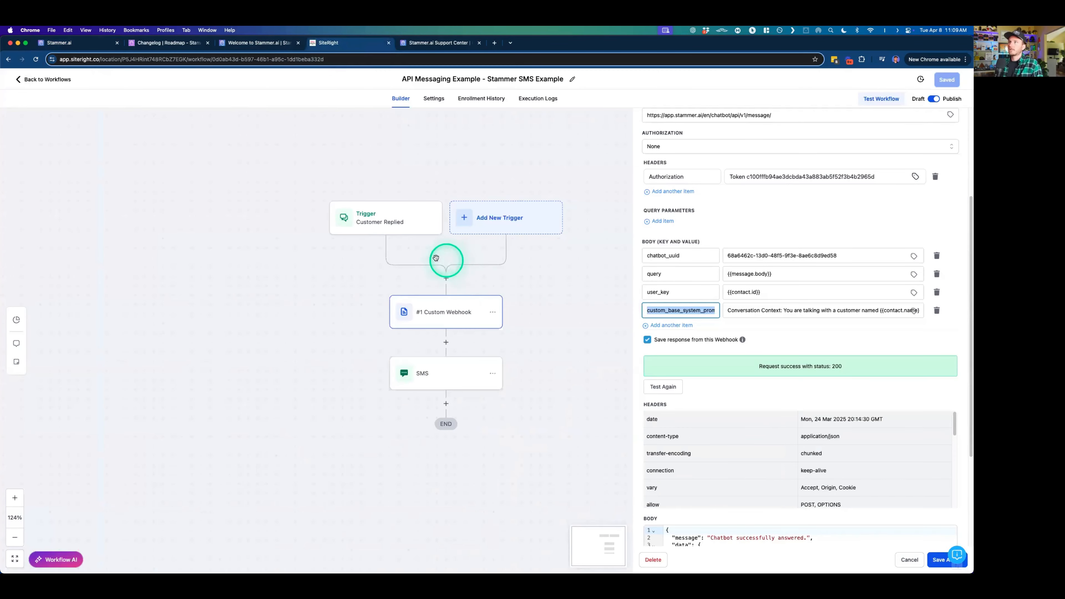
scroll(835, 241, up, 3)
scroll(818, 268, down, 4)
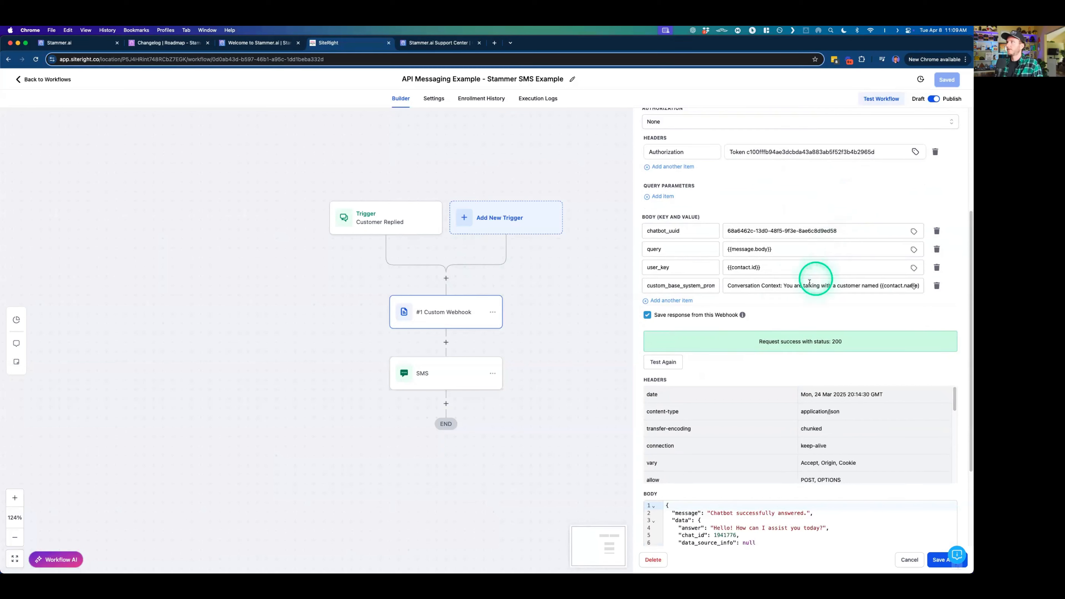
double_click(678, 285)
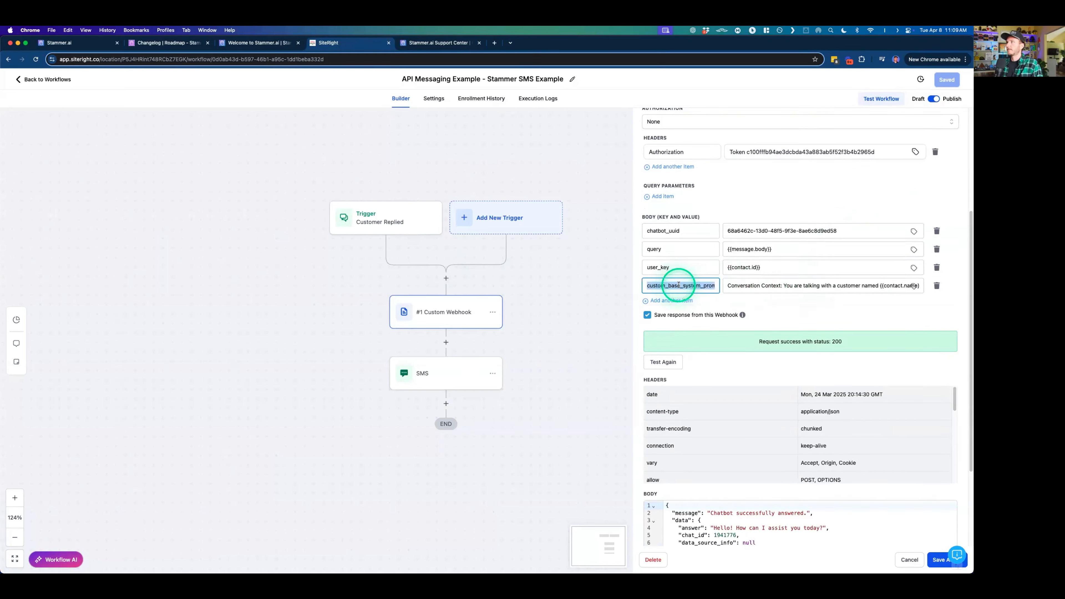
scroll(678, 285, left, 1)
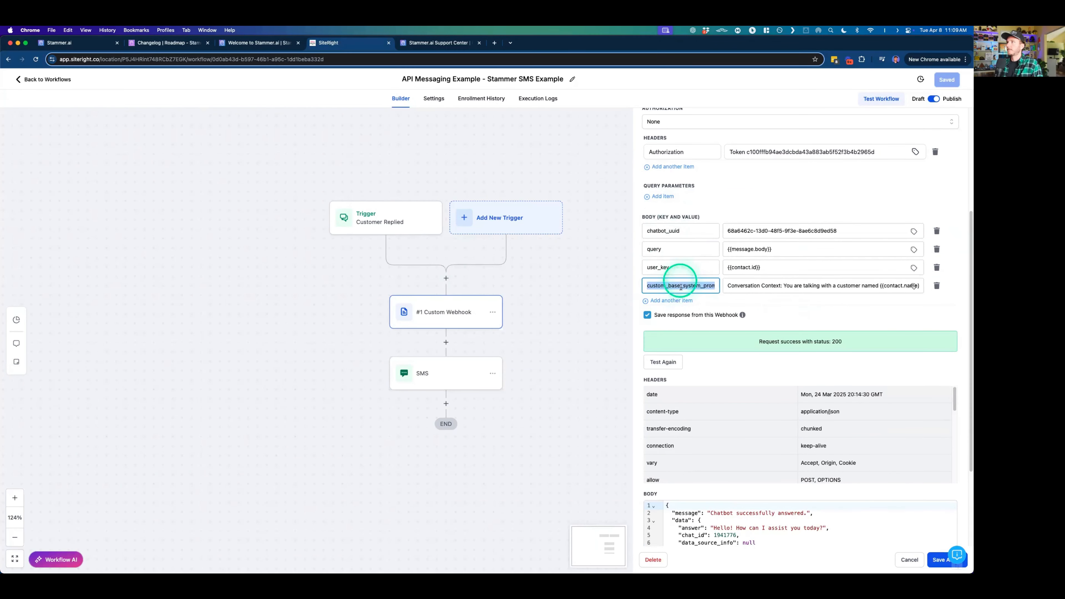
click(678, 285)
scroll(769, 286, right, 2)
scroll(768, 286, left, 2)
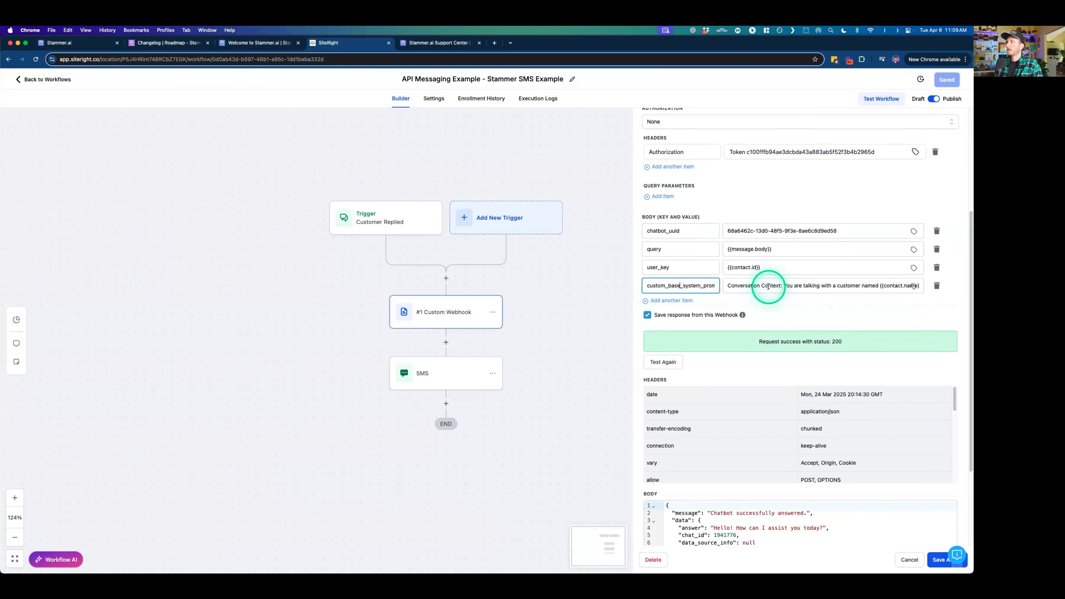
click(730, 286)
drag(729, 286, 679, 282)
click(821, 289)
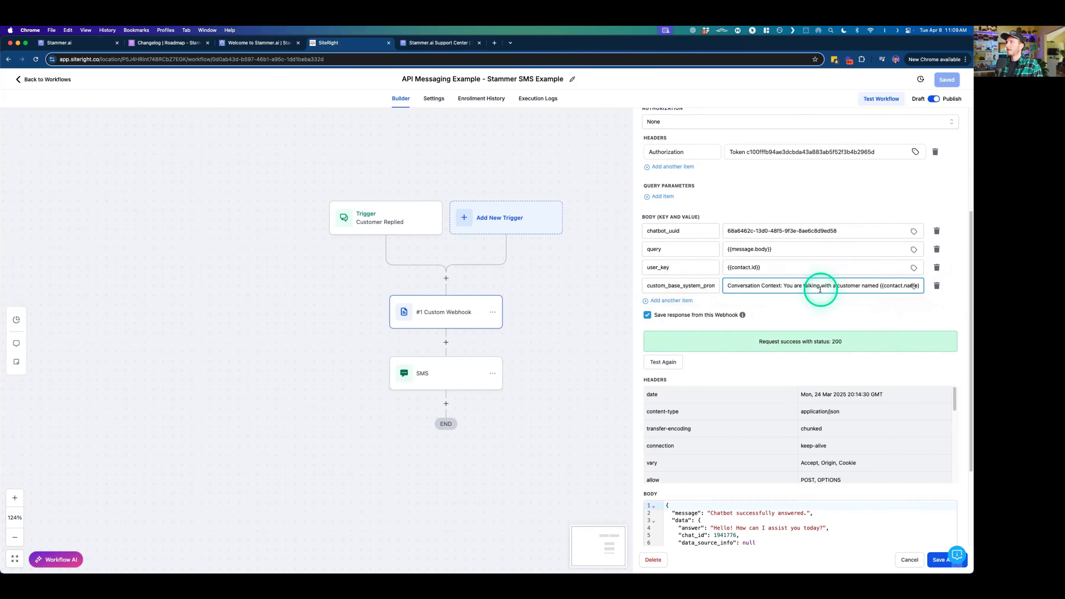
- Examine the {{message.body}} value of the query parameter and the {{contact.id}} value of user_key in the webhook body
click(772, 249)
drag(772, 249, 722, 249)
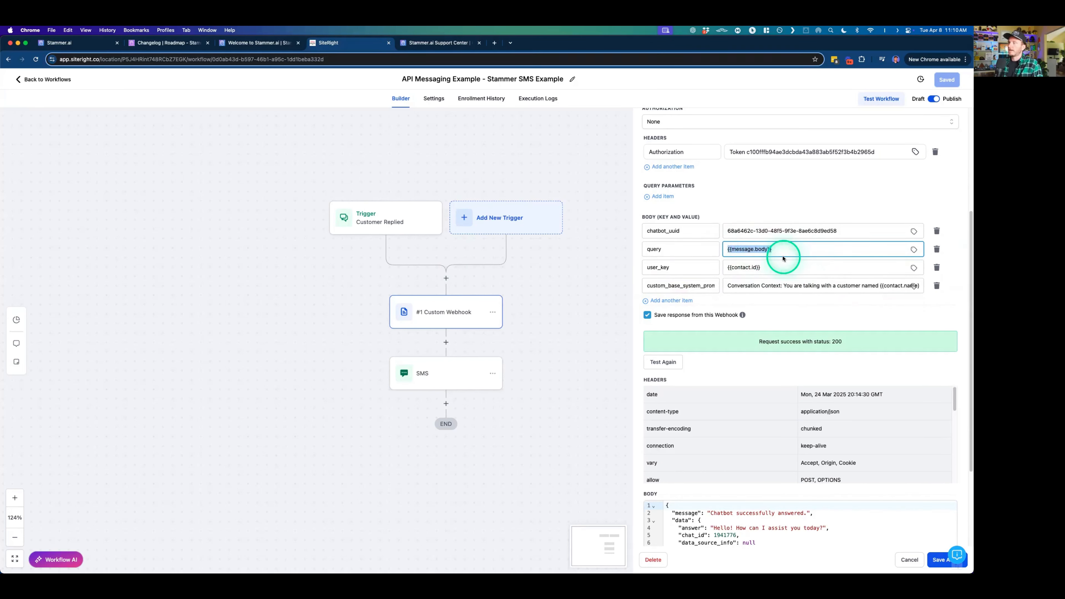
click(772, 249)
drag(771, 248, 715, 250)
click(750, 250)
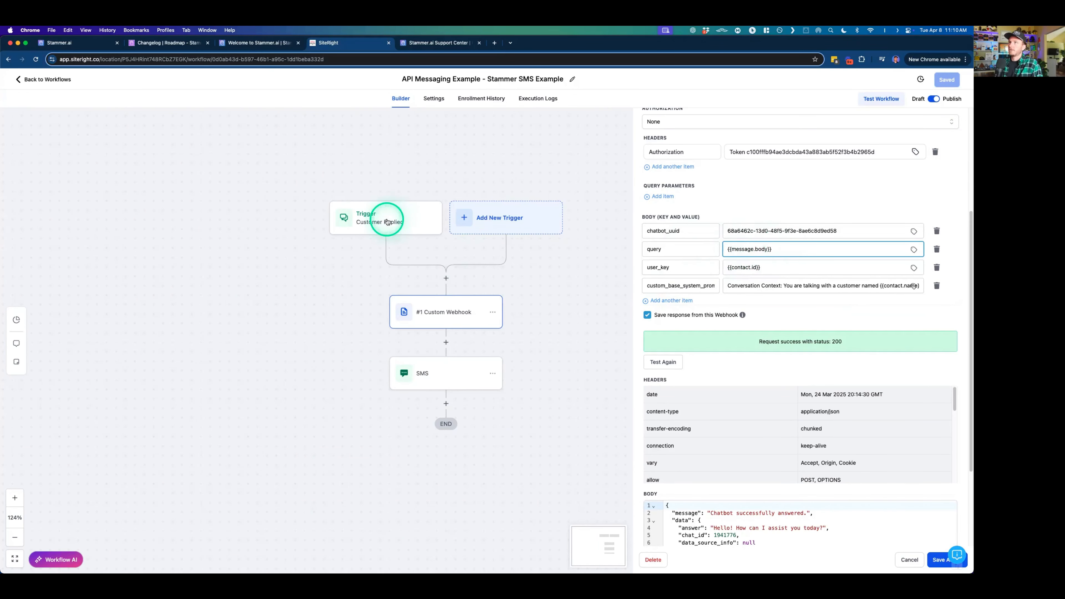
drag(782, 250, 727, 251)
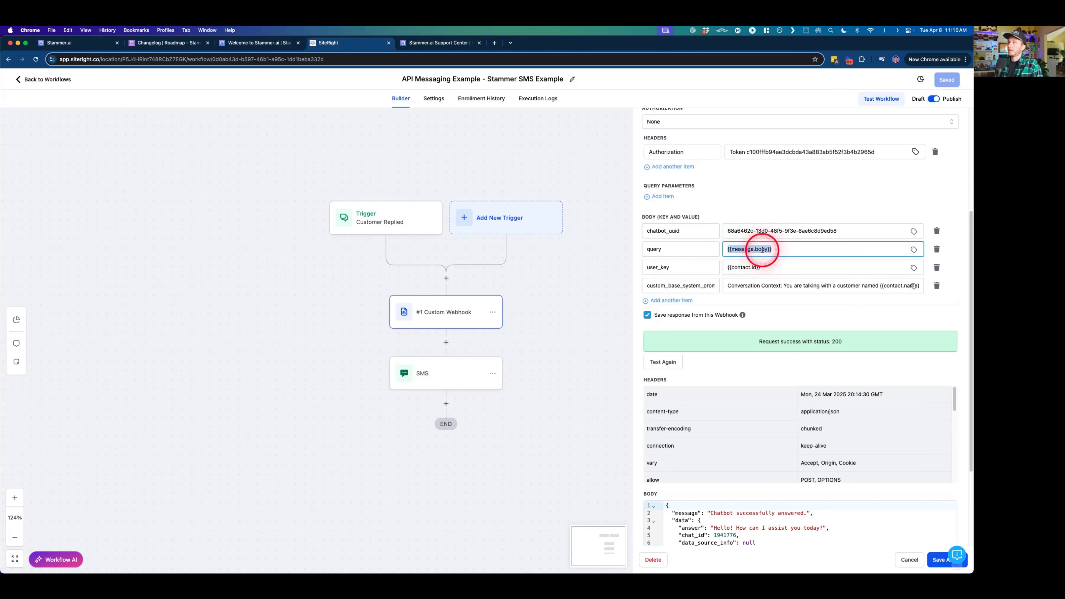
triple_click(744, 267)
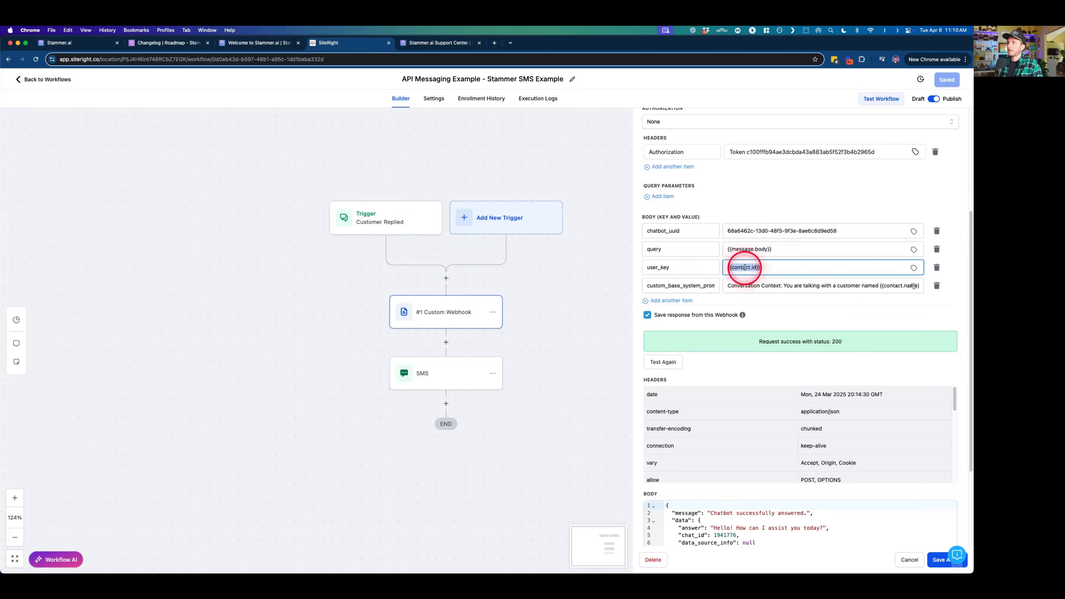
- Examine the conversation context in the custom system prompt value, highlighting the {{contact.name}} placeholder, and deselect the field
drag(867, 285, 817, 285)
scroll(812, 293, left, 1)
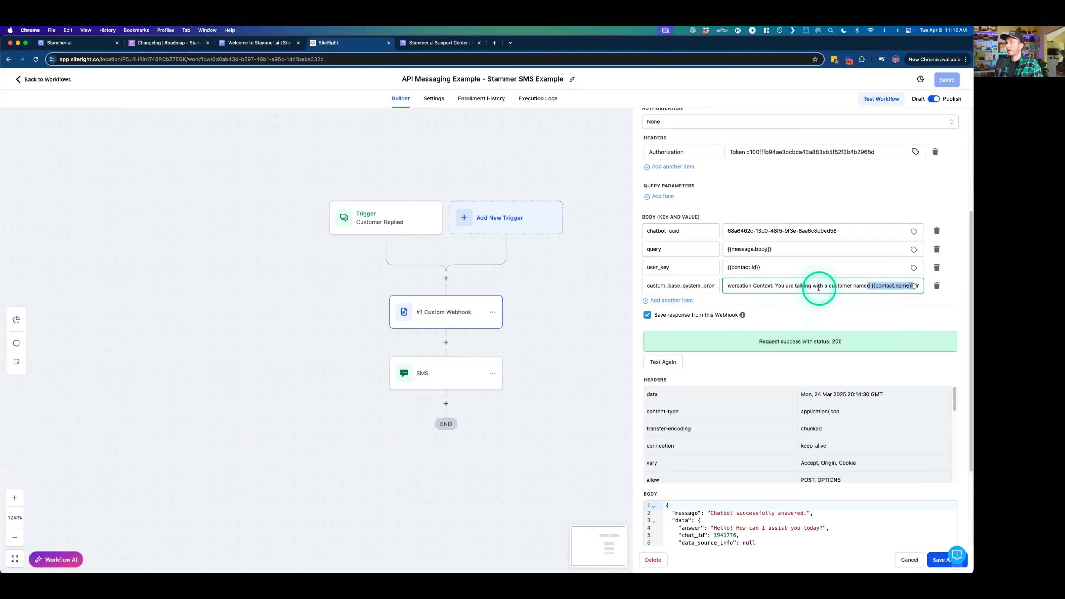
scroll(819, 288, right, 2)
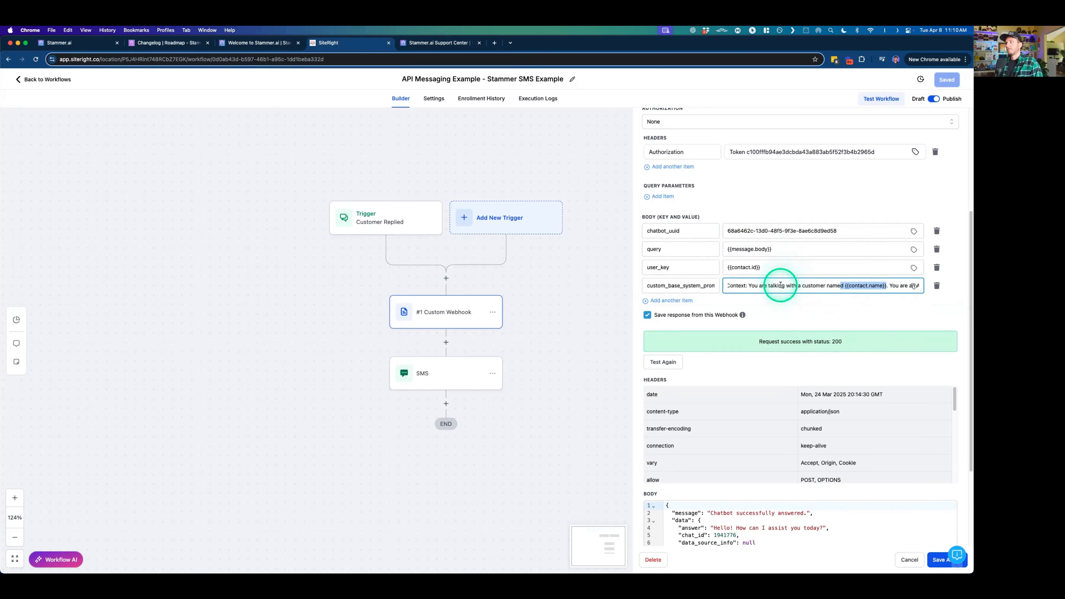
scroll(784, 288, left, 2)
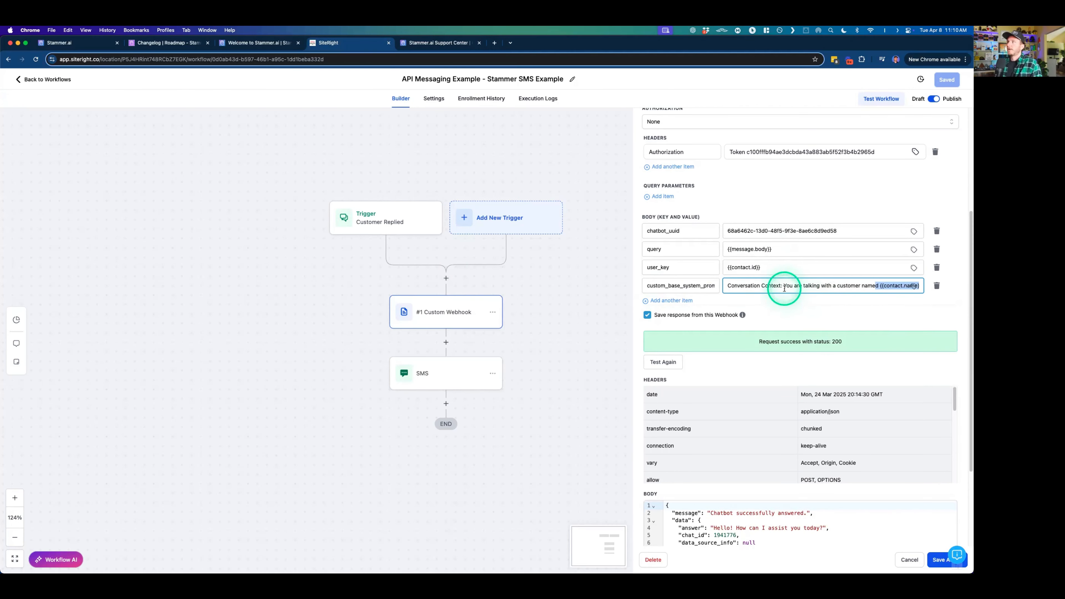
drag(724, 286, 889, 286)
scroll(889, 287, right, 1)
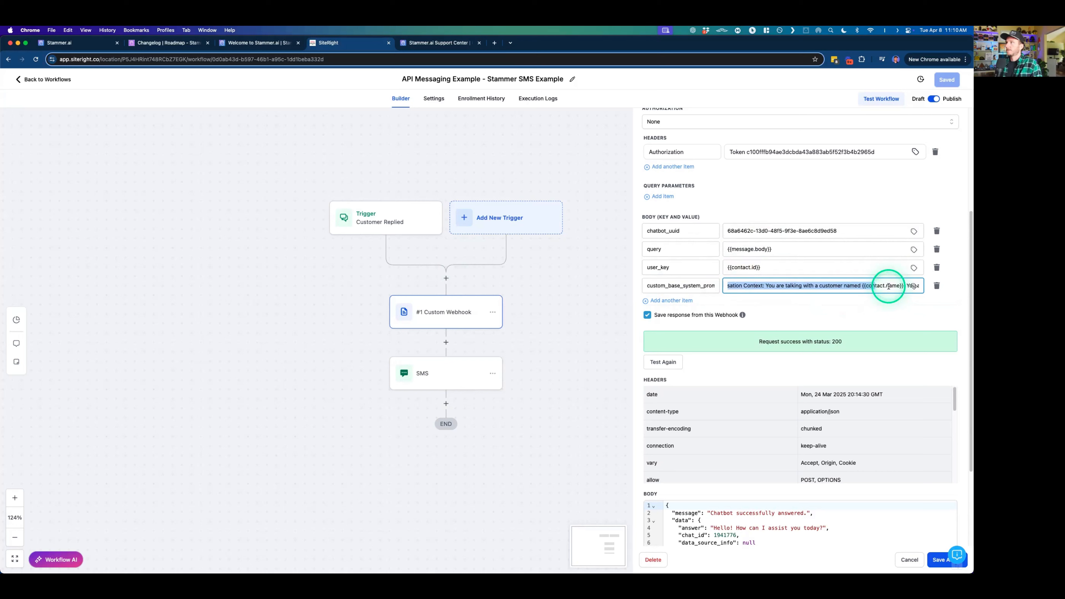
click(865, 290)
scroll(865, 291, right, 1)
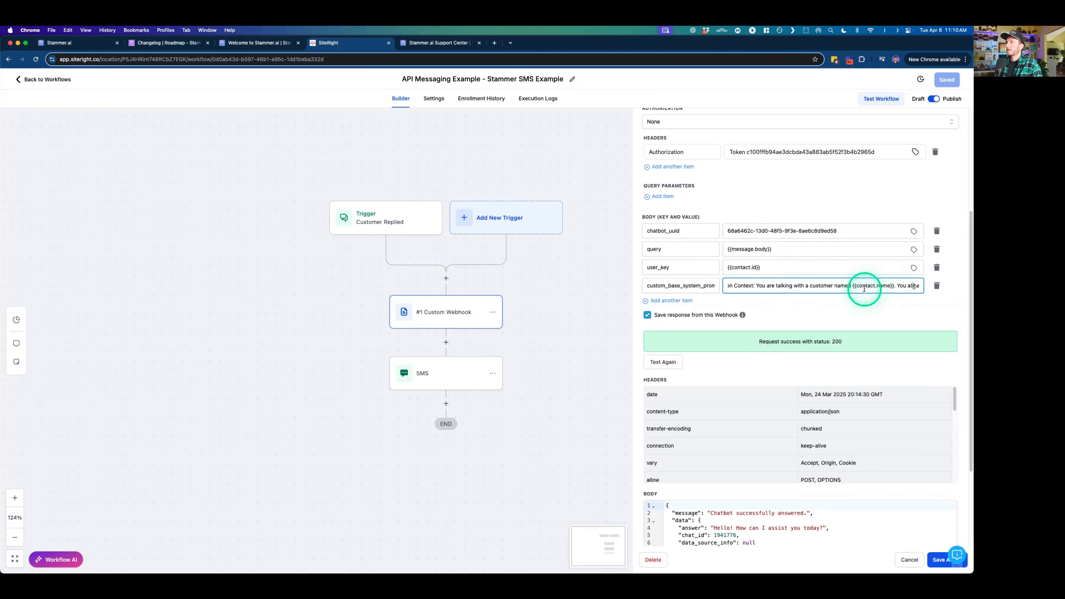
drag(871, 286, 826, 285)
scroll(827, 285, left, 3)
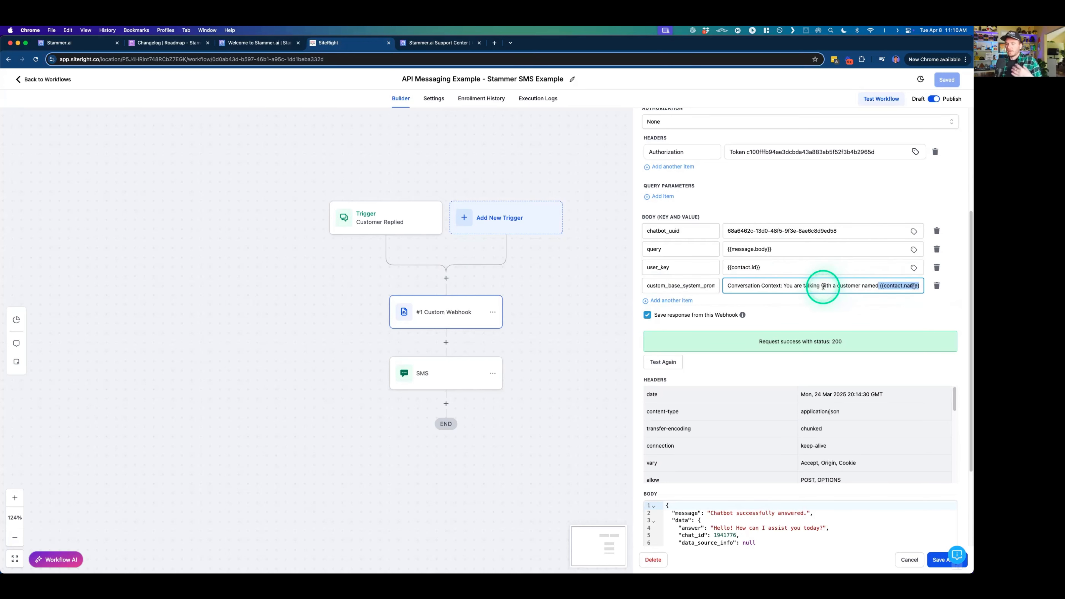
click(959, 303)
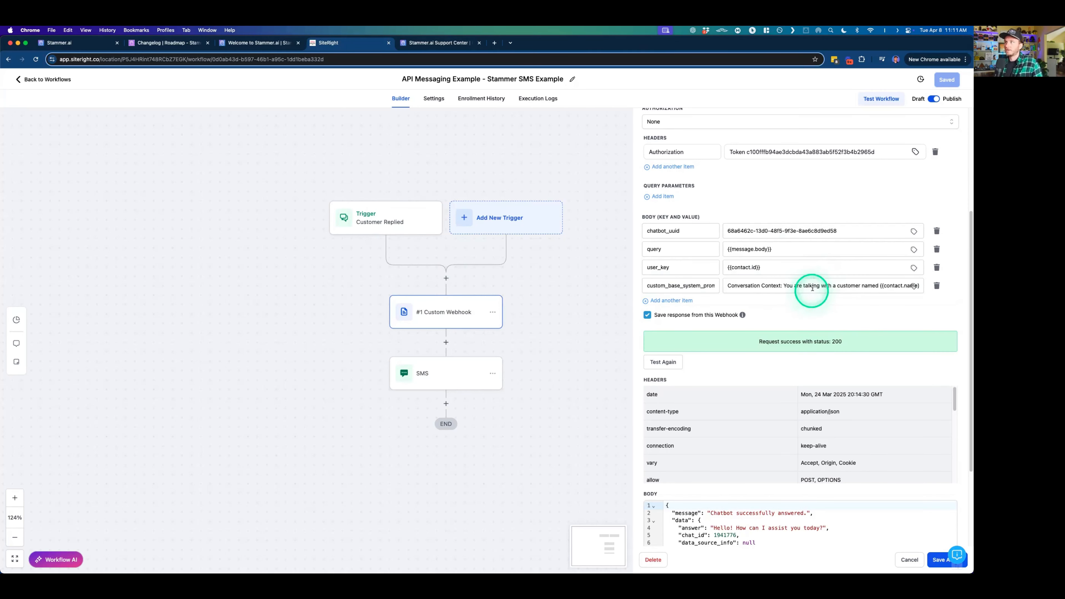
- Review the custom system prompt's wording around and after the contact name placeholder once more
scroll(812, 286, right, 1)
drag(882, 285, 856, 286)
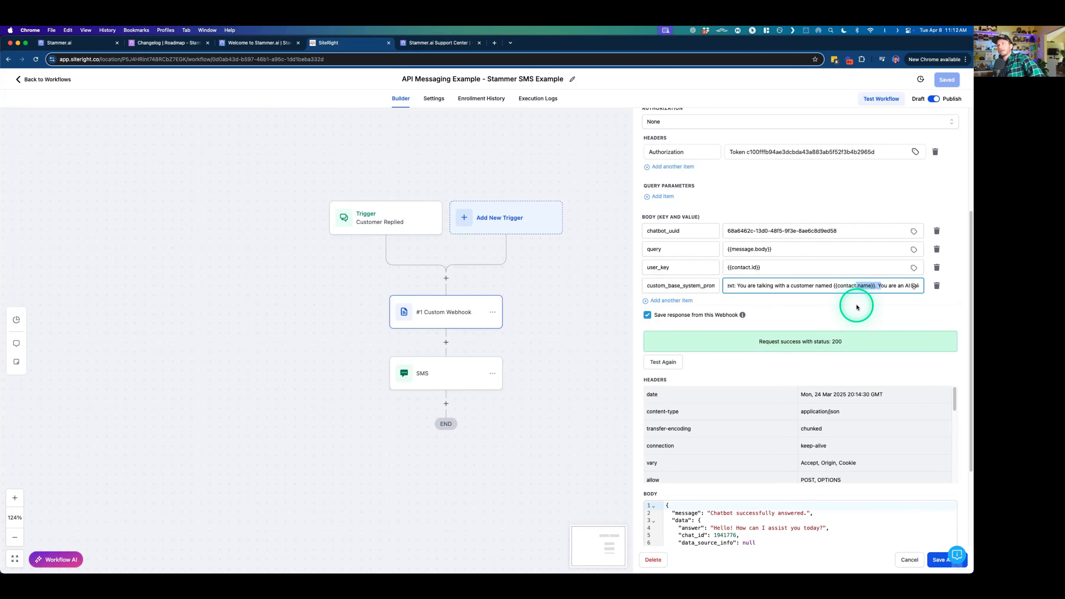
click(857, 307)
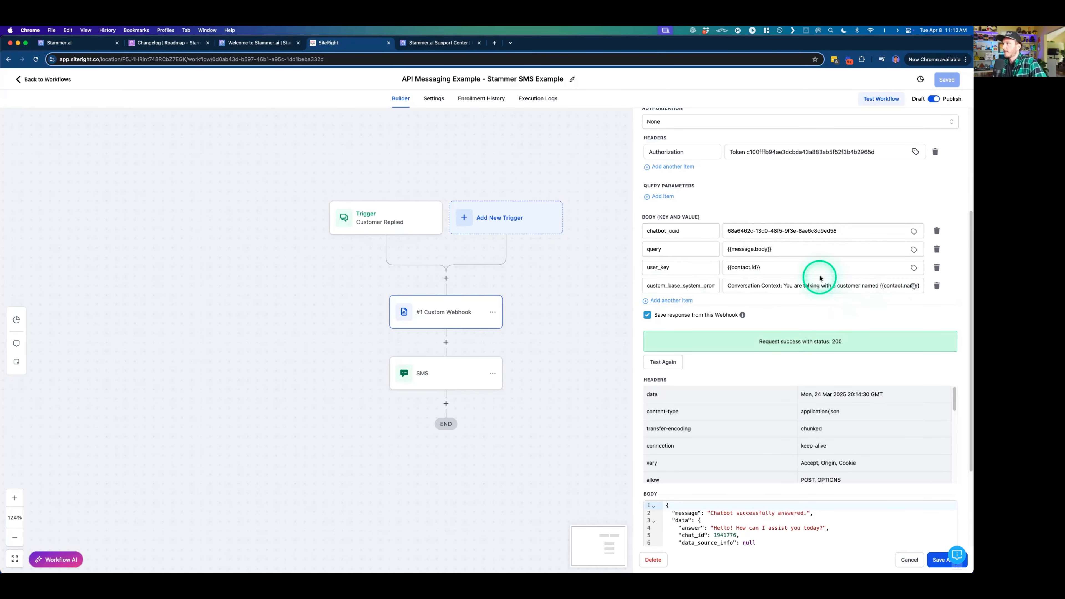
click(762, 289)
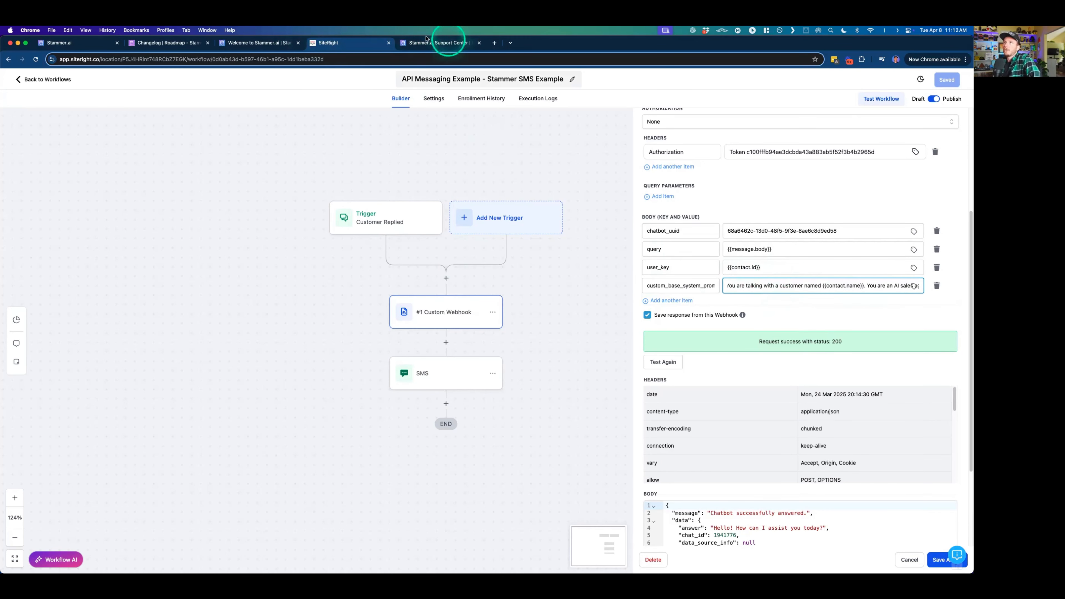
- Read along the custom_base_system_prompt value around the {{contact.name}} placeholder, removing the stray empty body item
scroll(833, 288, right, 1)
scroll(832, 286, right, 2)
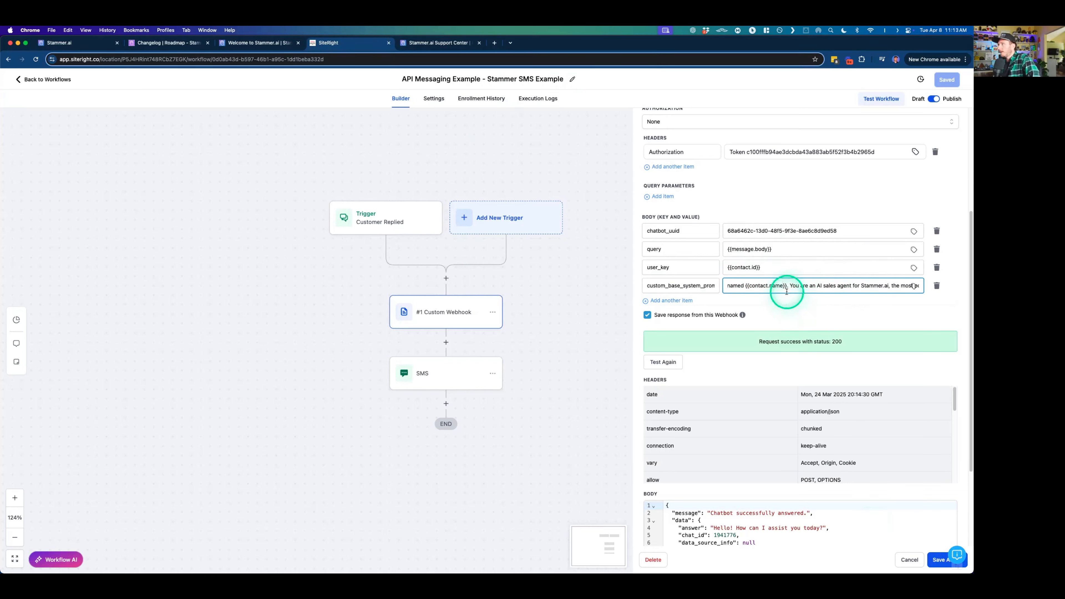
scroll(787, 287, left, 3)
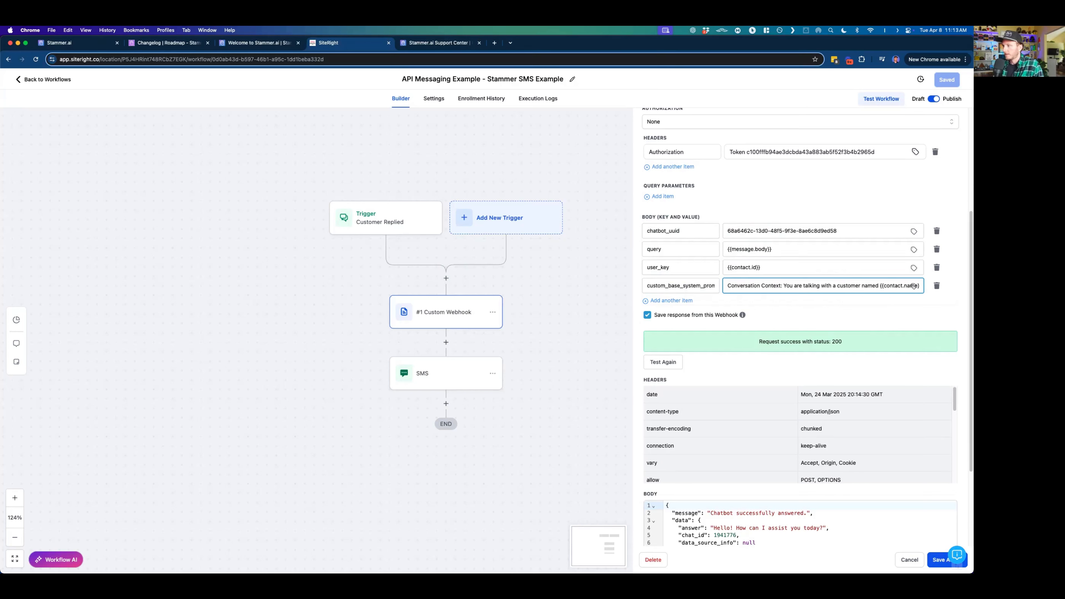
click(949, 301)
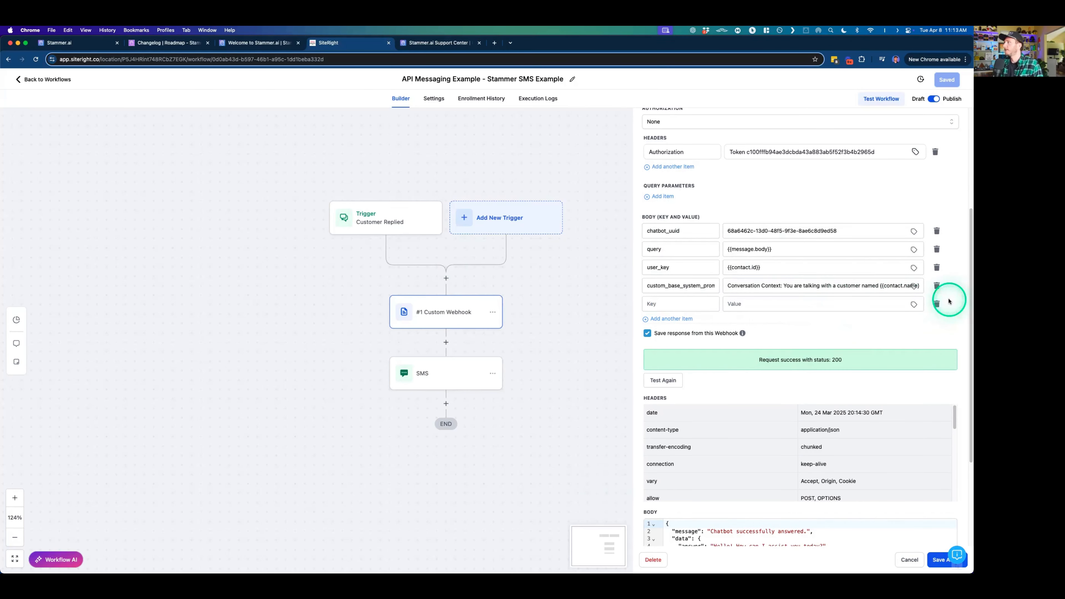
click(937, 303)
scroll(758, 285, right, 2)
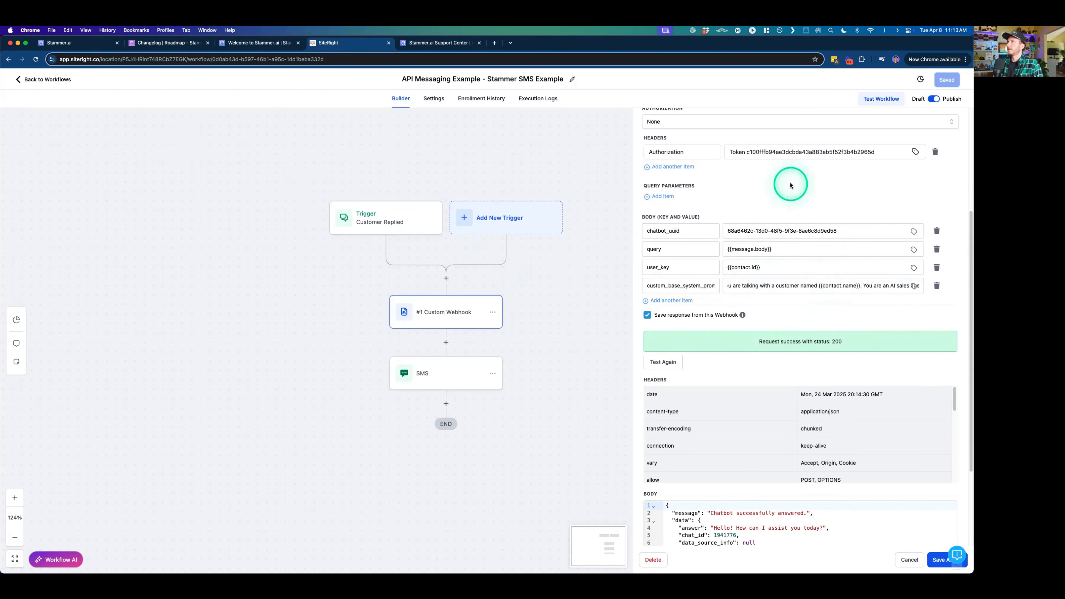
- Cancel editing the custom webhook and leave the SMS example workflow for the workflow list
click(901, 559)
click(741, 205)
click(67, 79)
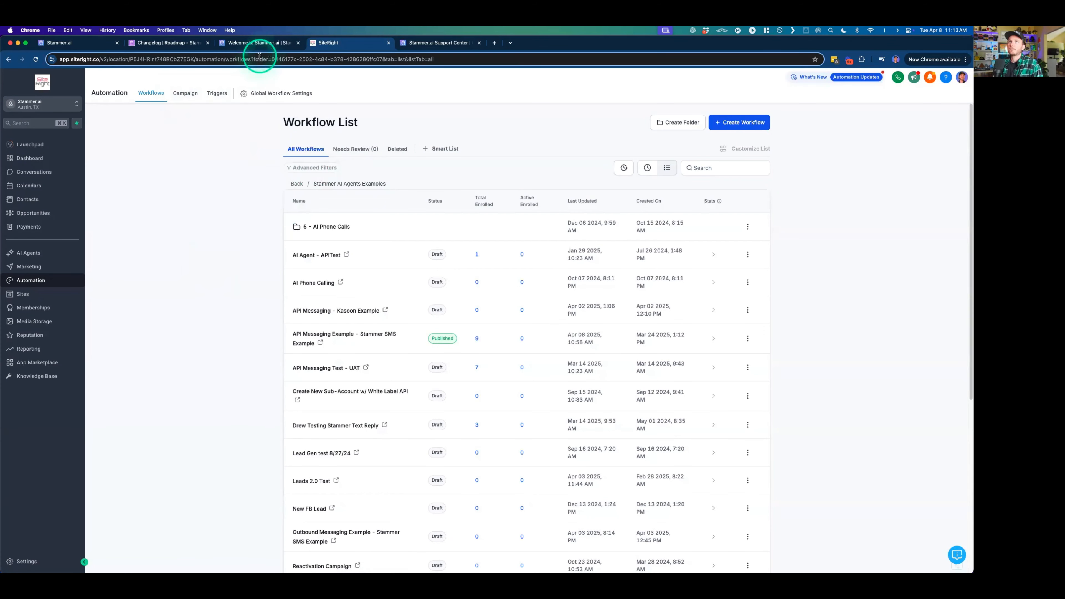
- Switch to Stammer.ai and open the list of the agency's own AI agents
click(106, 44)
click(17, 81)
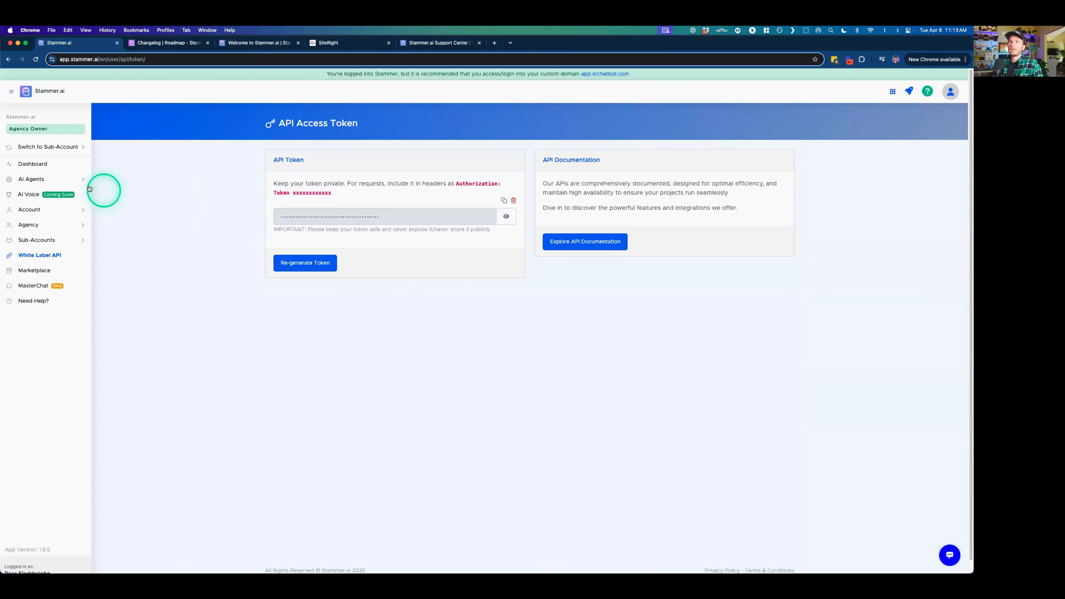
click(36, 180)
click(38, 194)
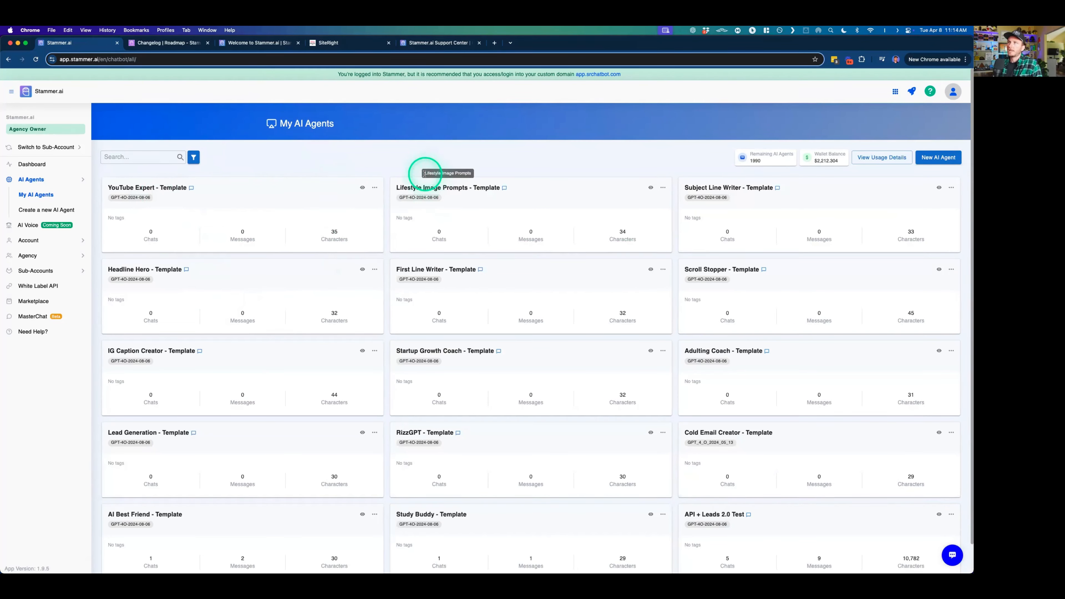
- Browse the My AI Agents list from the template agents down through the older test agents and back up
scroll(345, 155, down, 1)
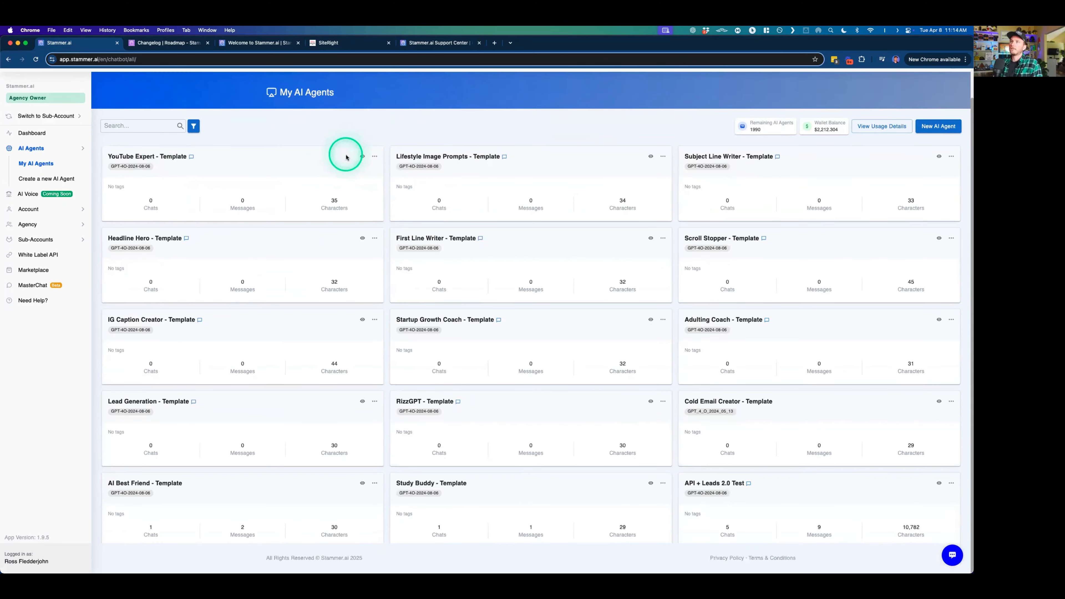
scroll(465, 298, down, 2)
scroll(474, 302, up, 2)
scroll(474, 306, down, 5)
scroll(474, 308, down, 8)
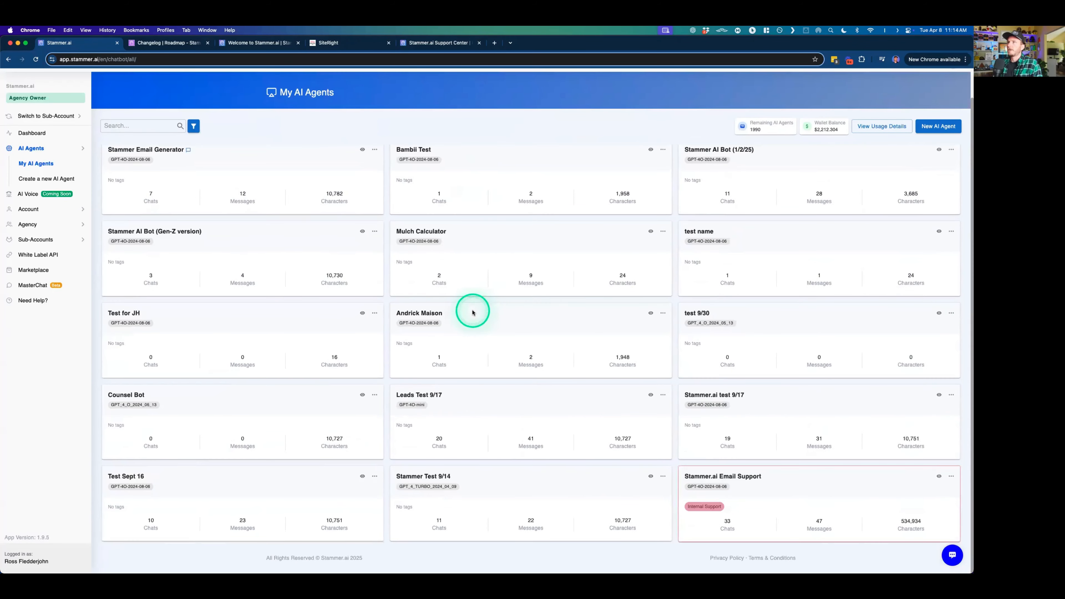
scroll(474, 310, down, 8)
scroll(474, 309, up, 4)
scroll(474, 308, down, 8)
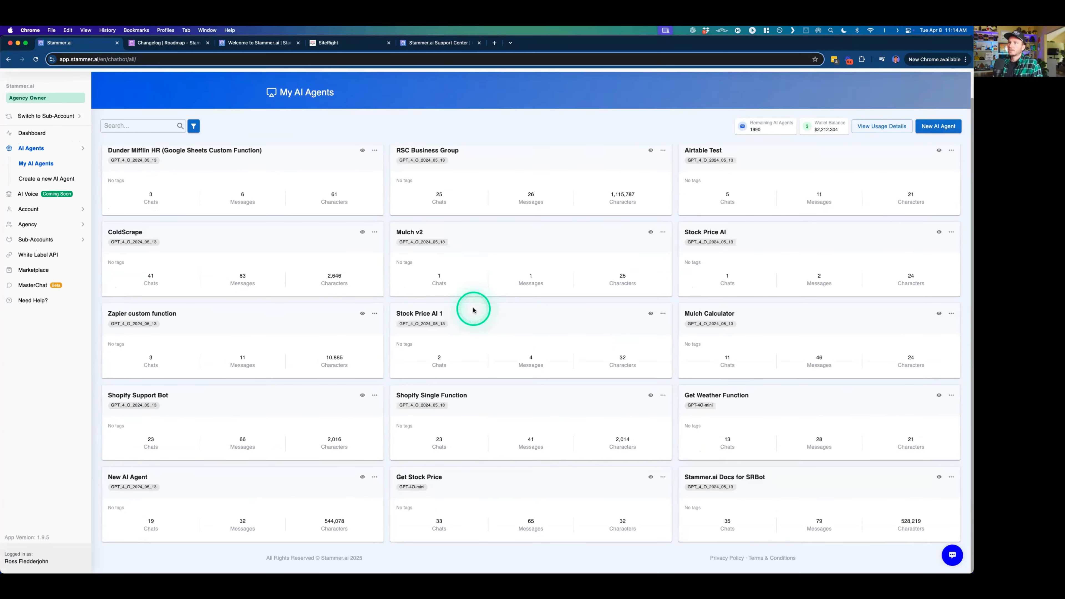
scroll(473, 310, down, 12)
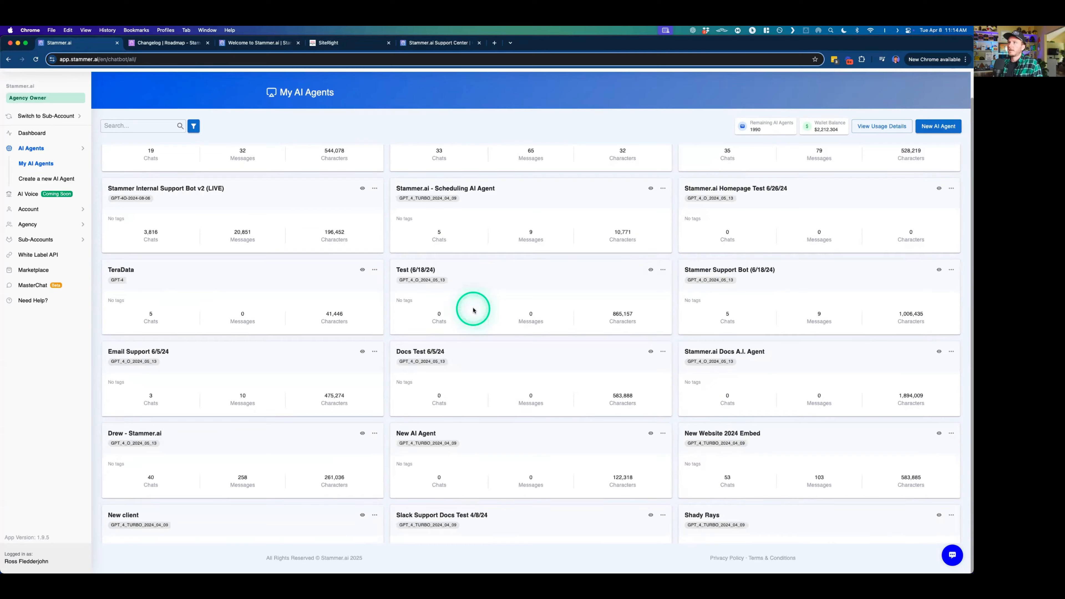
scroll(473, 311, down, 10)
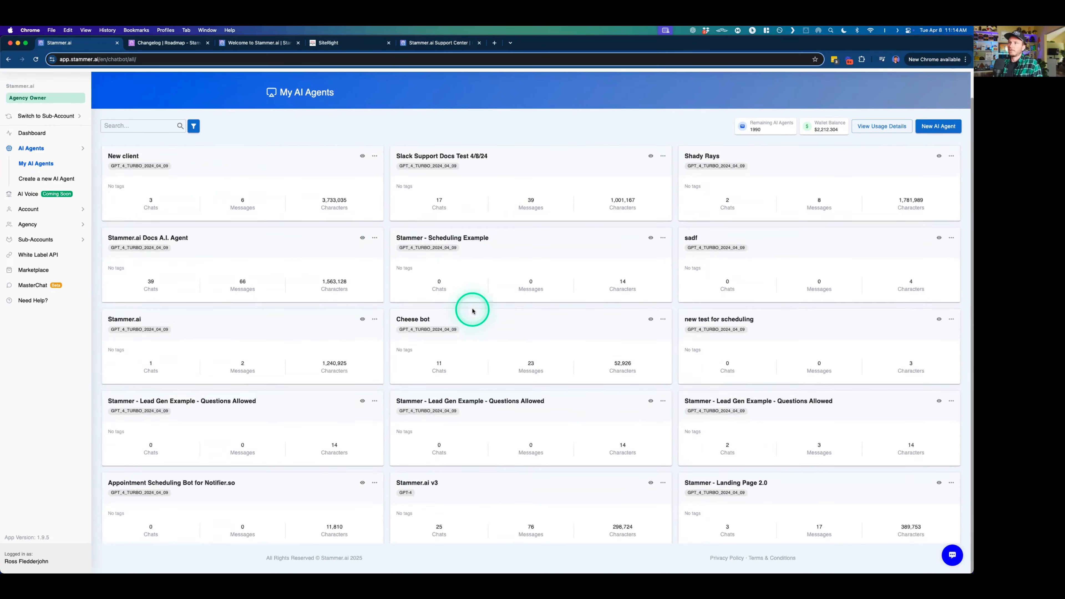
scroll(472, 311, up, 15)
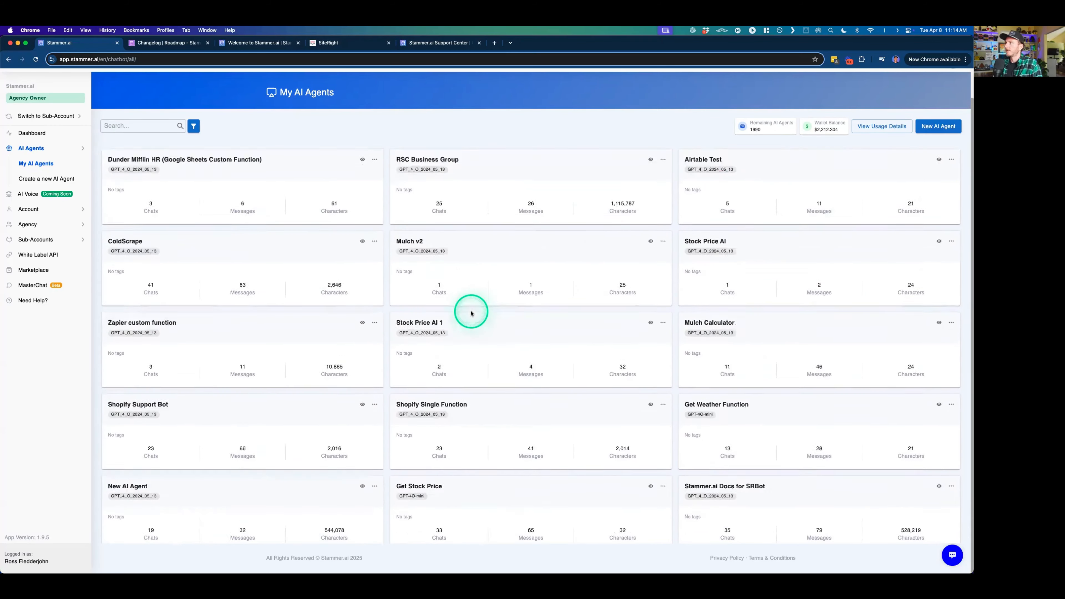
click(453, 163)
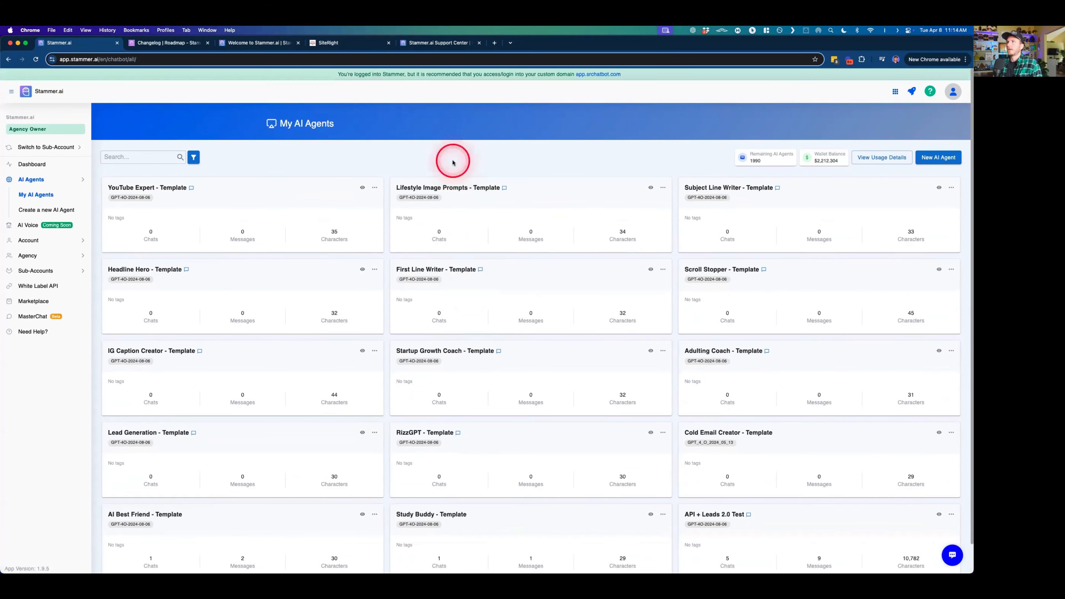
- Open the YouTube Expert - Template agent and view its analytics overview
click(363, 188)
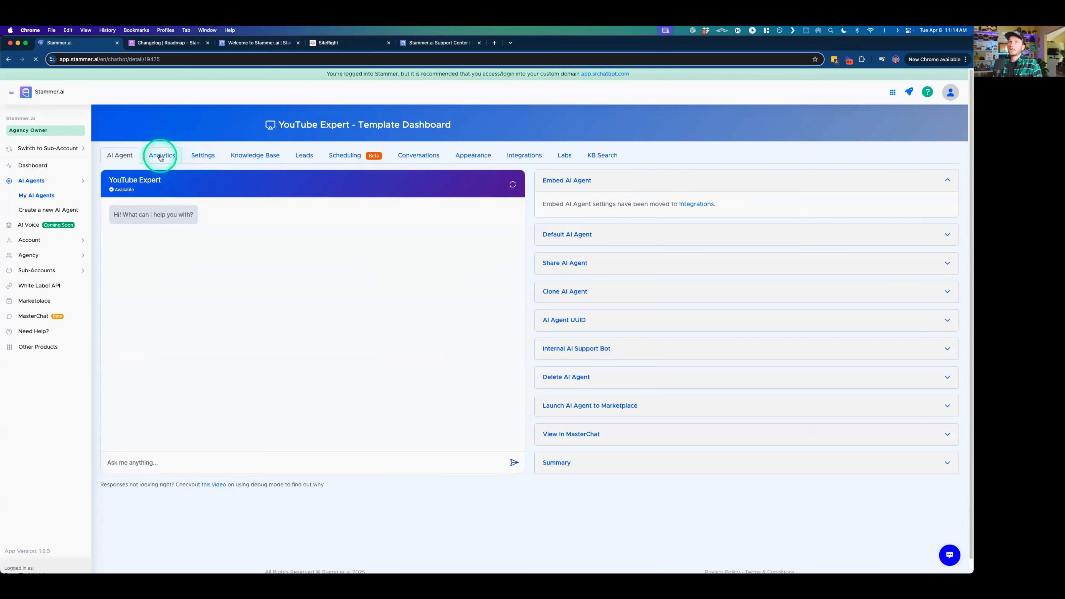
click(160, 156)
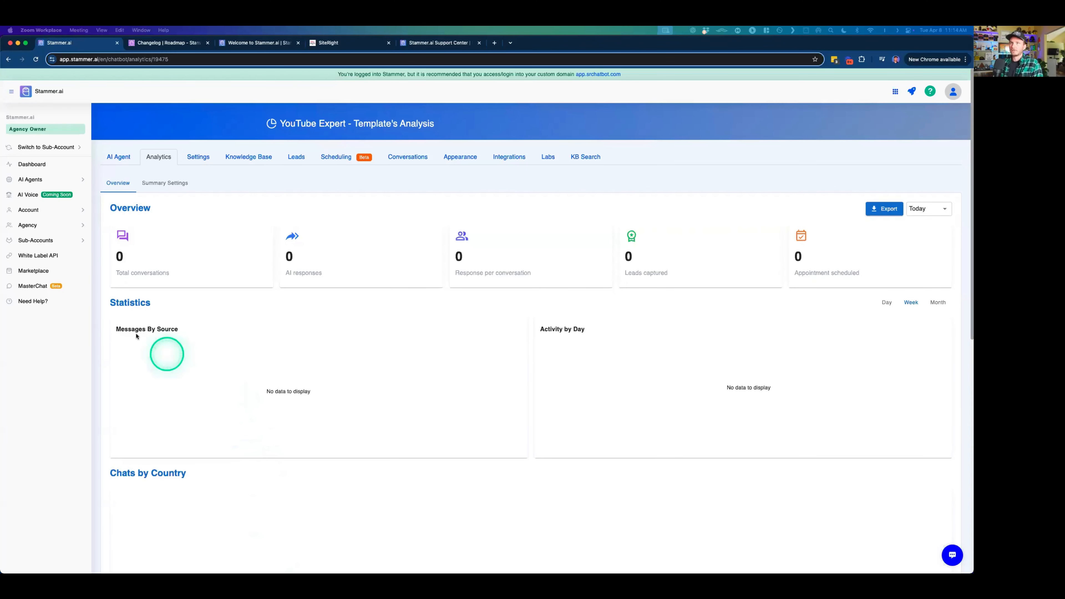
click(103, 293)
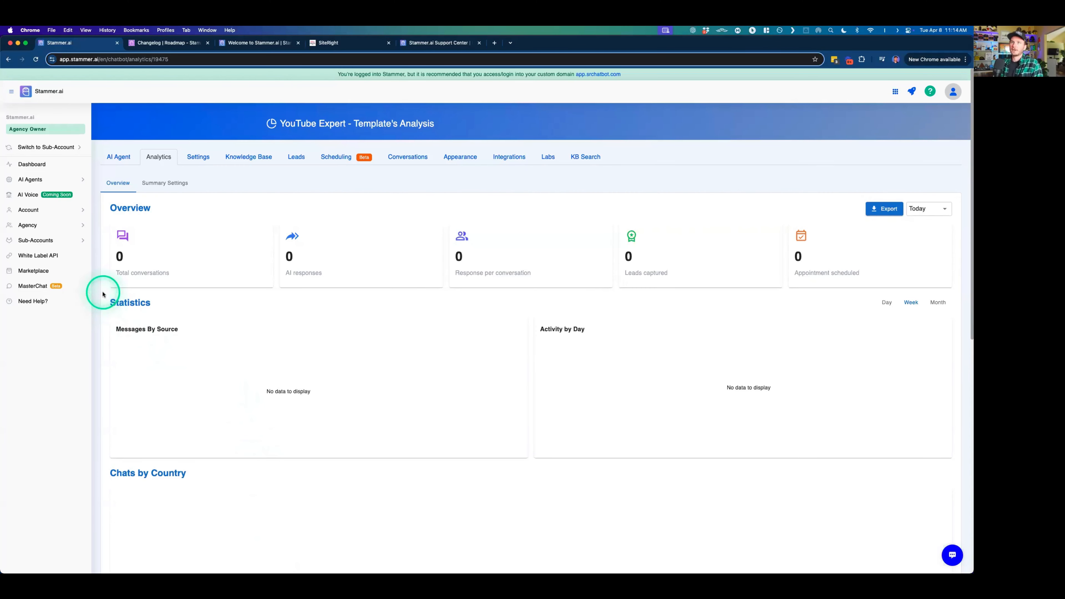
- Review the chatbots available for selection in MasterChat and return to the YouTube Expert analytics
click(40, 289)
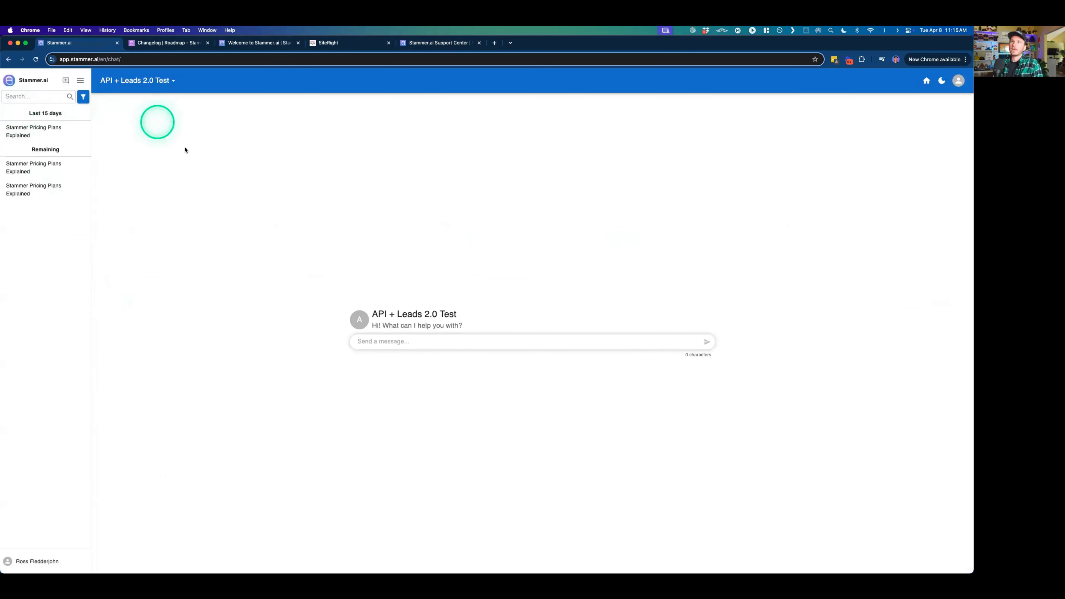
click(166, 81)
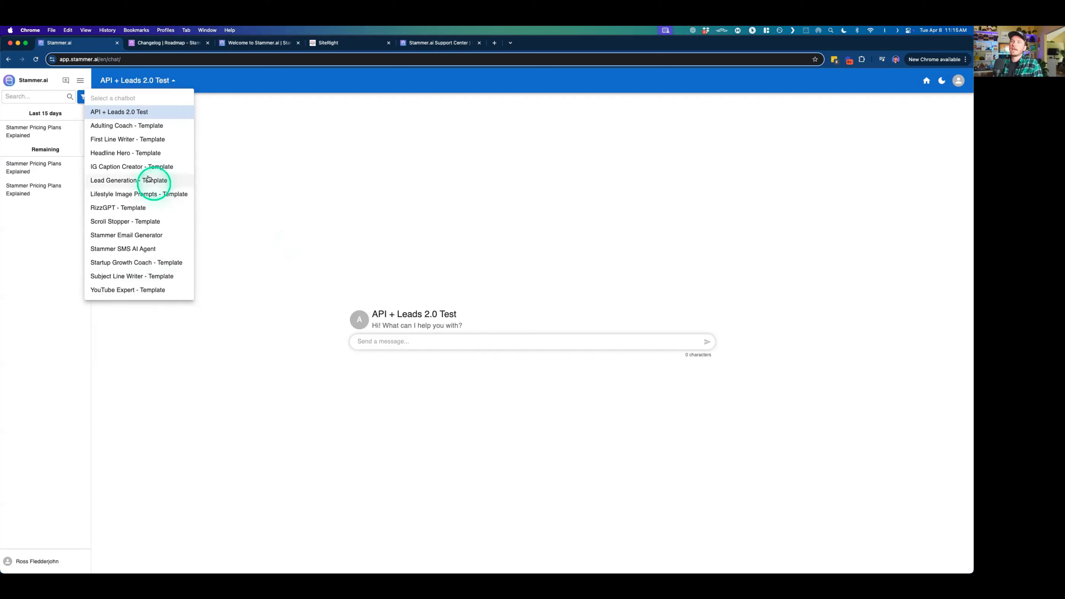
click(280, 198)
click(9, 61)
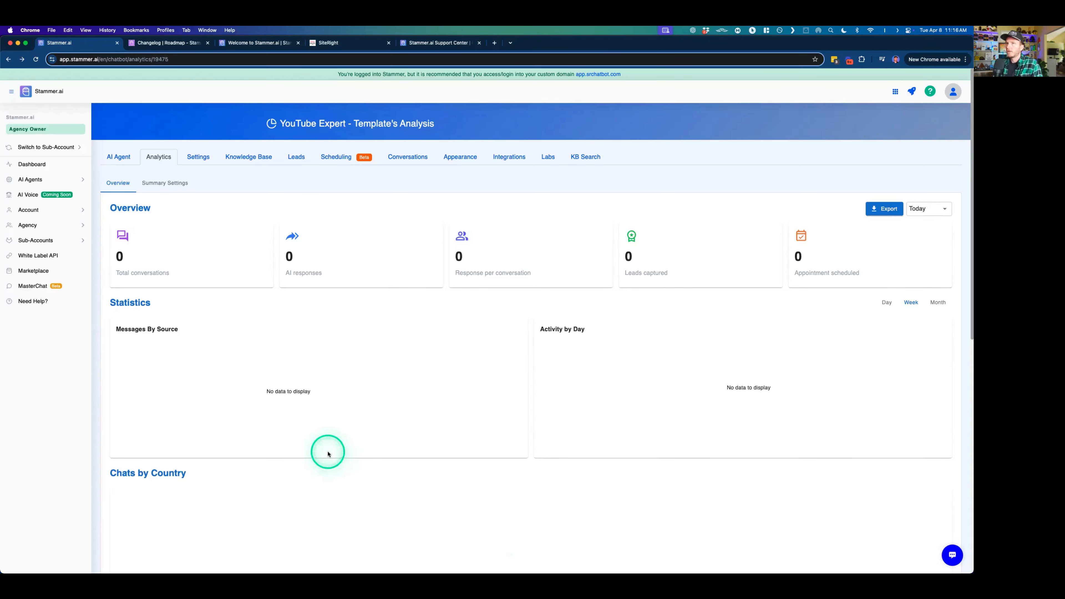
- Revisit the MasterChat chat page for API + Leads 2.0 Test and go back to the agent's analytics
click(28, 287)
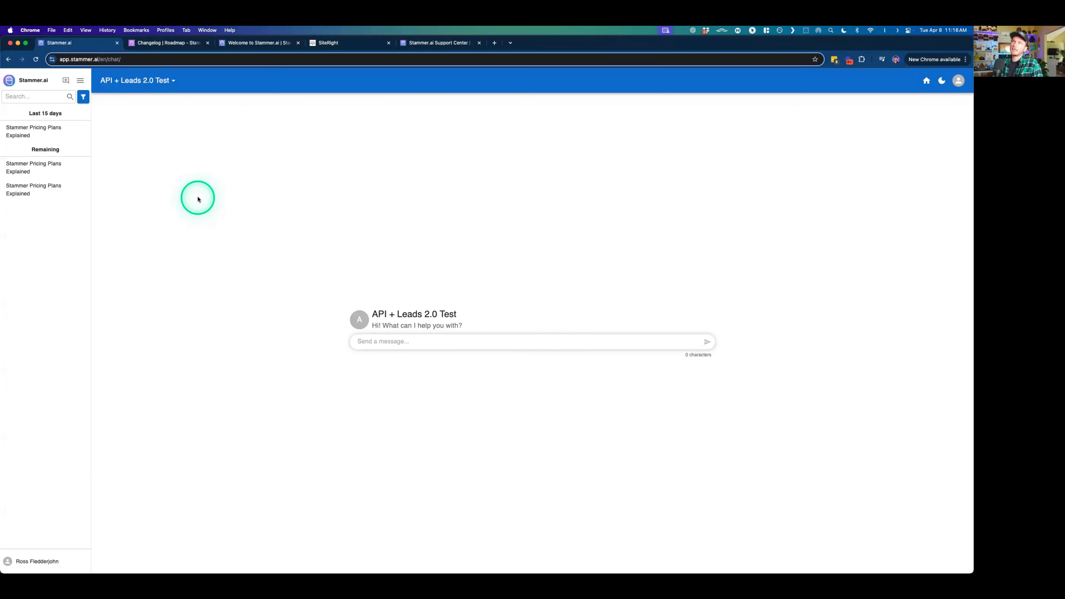
click(255, 312)
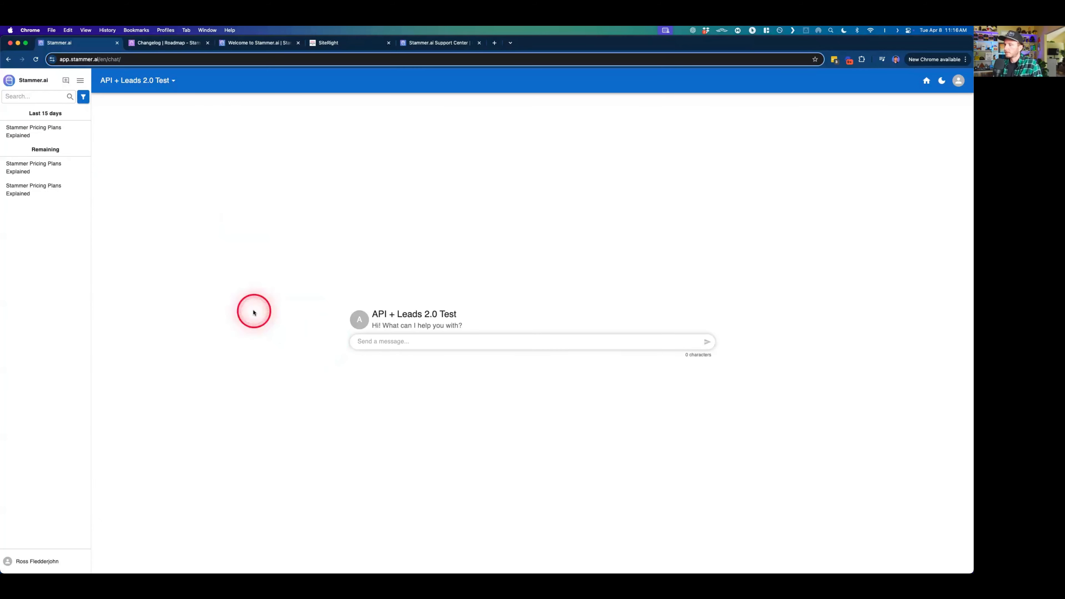
key(super+Left)
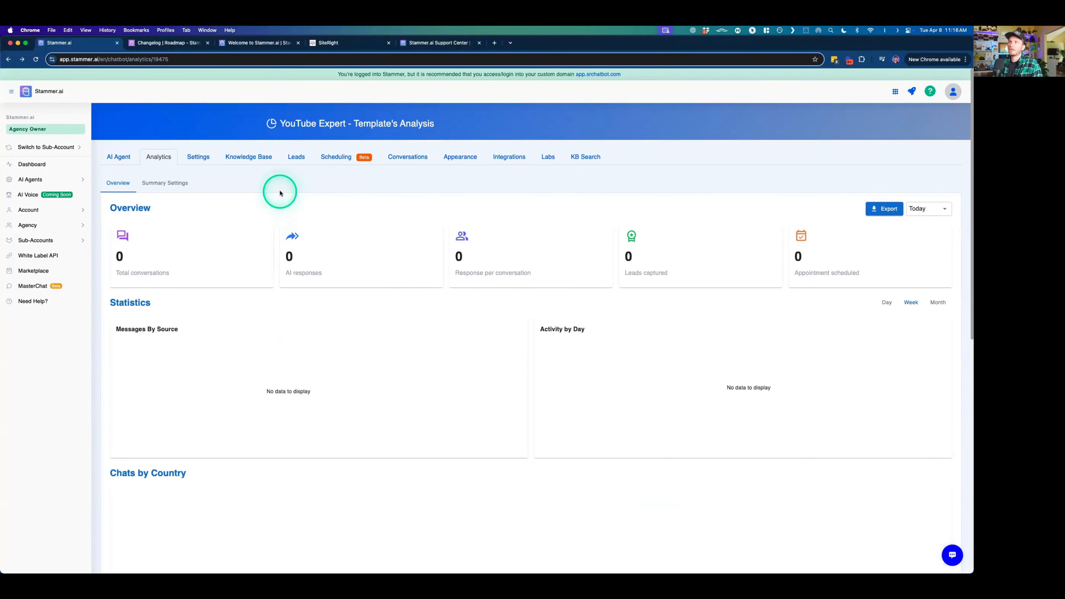
- Open a new custom function form in the YouTube Expert agent's Labs and inspect its advanced options
click(548, 161)
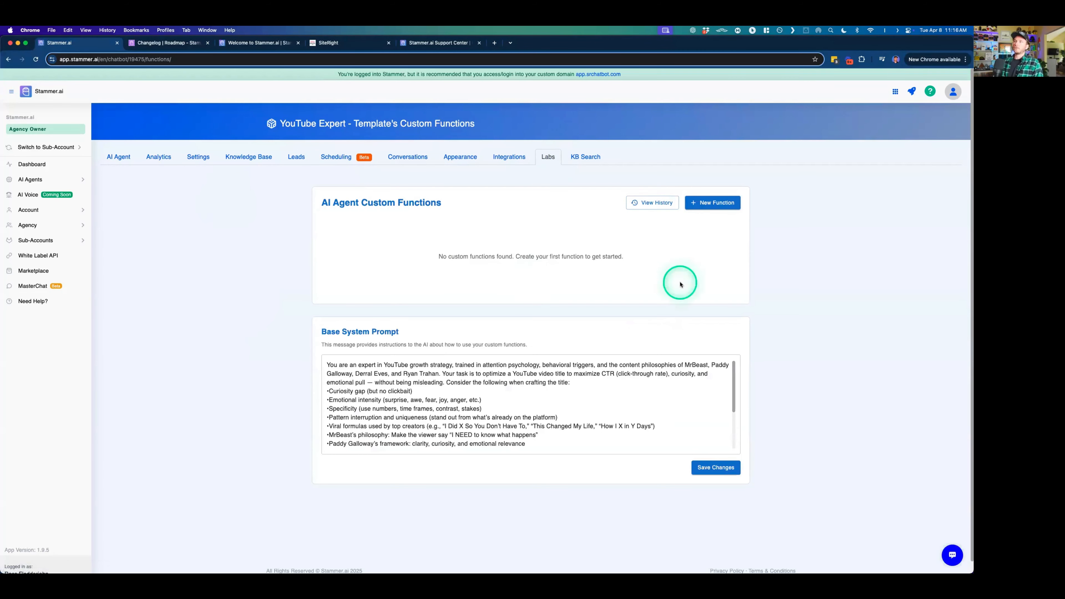
click(713, 202)
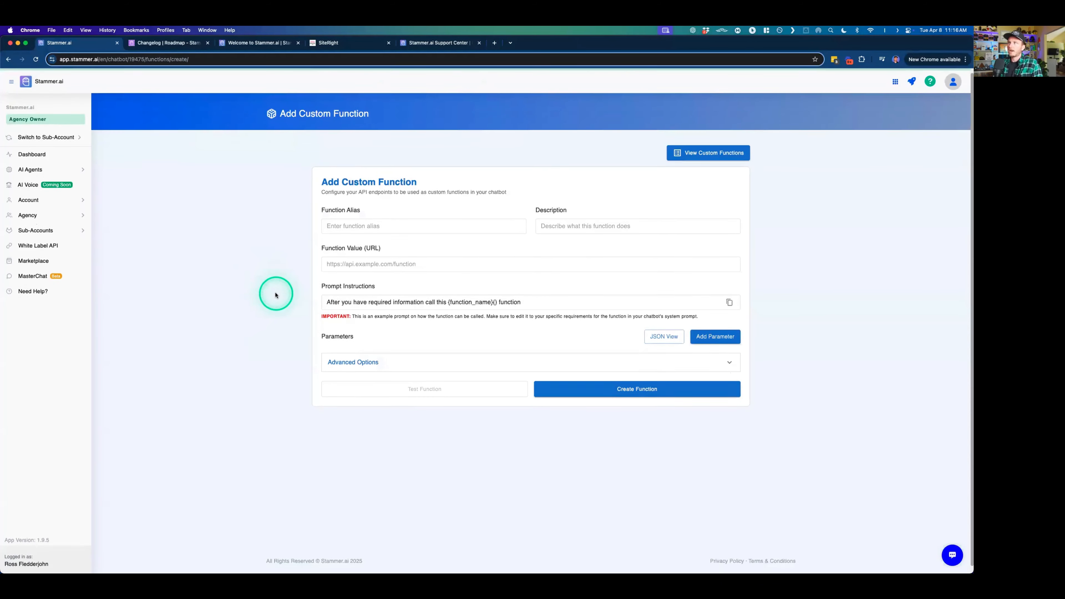
click(493, 362)
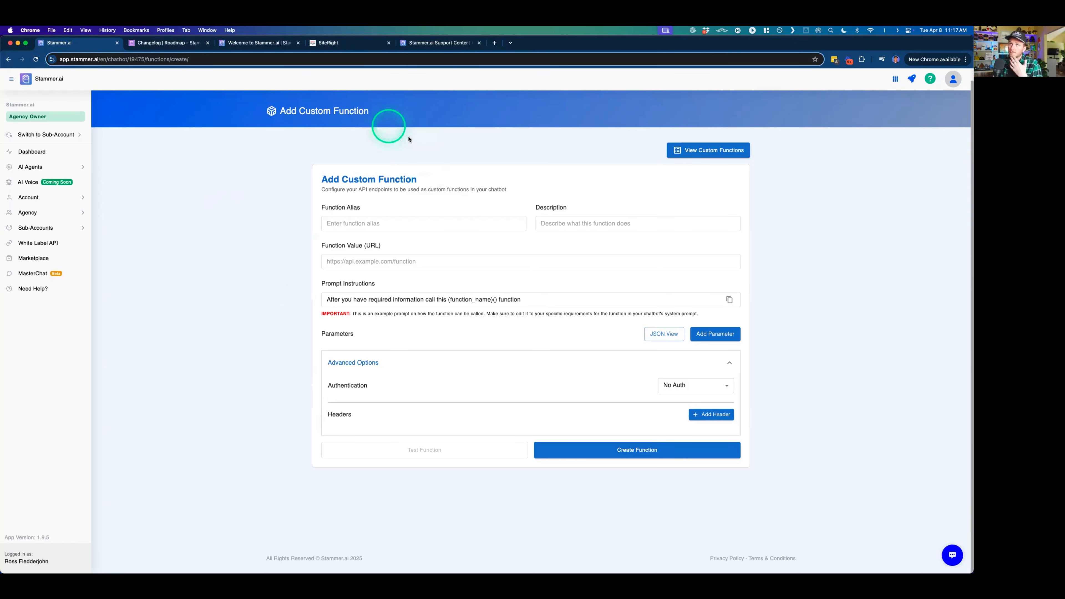
click(282, 215)
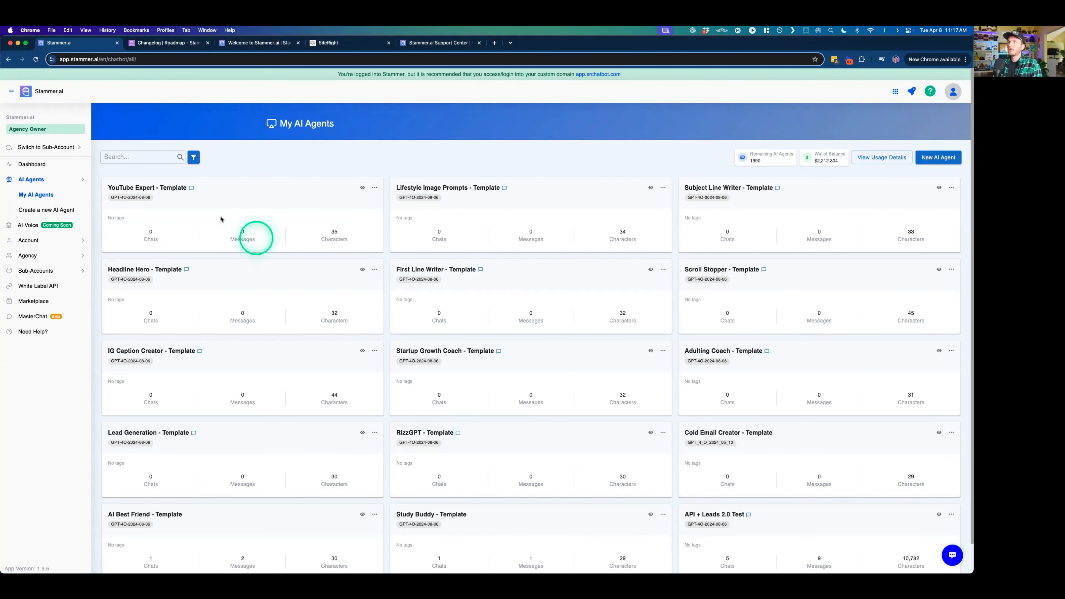
- Look through the My AI Agents list past the Stammer SMS AI Agent to the Stammer.ai Email Support agent
scroll(229, 333, down, 2)
scroll(229, 332, down, 10)
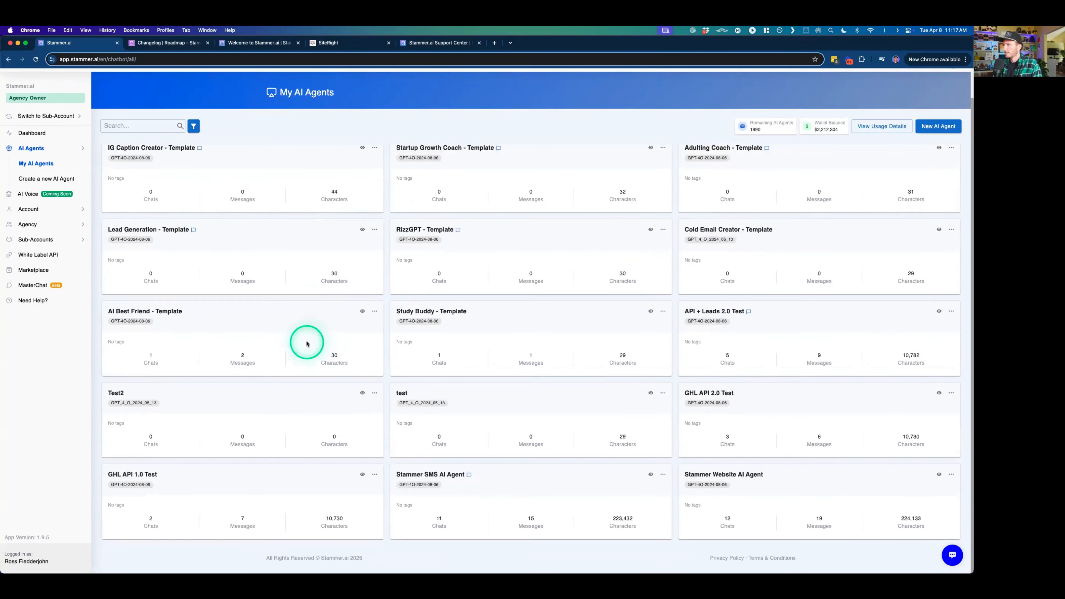
scroll(306, 343, down, 4)
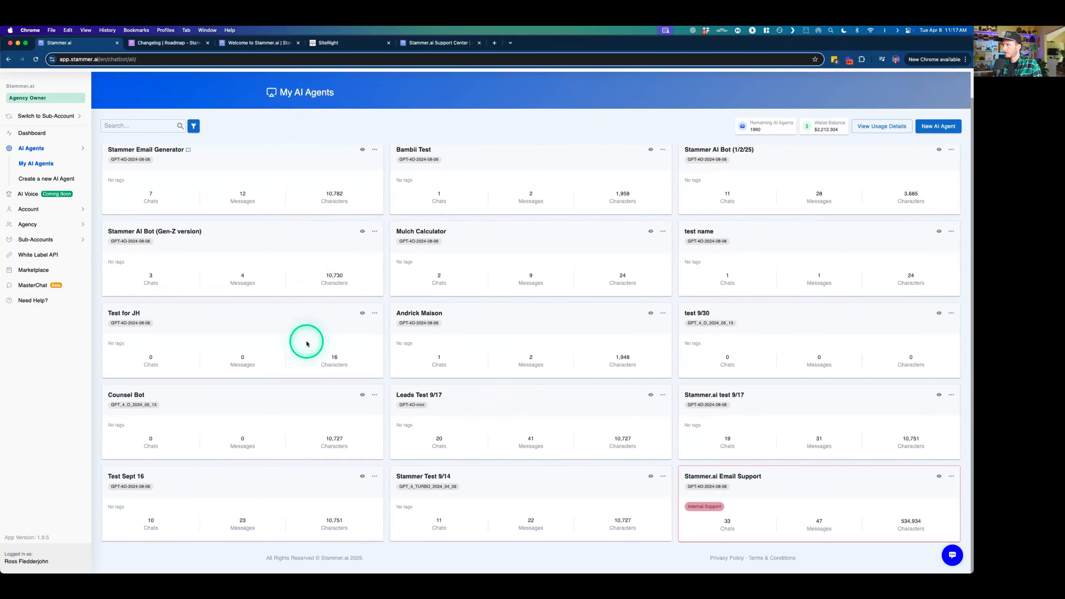
scroll(355, 351, up, 2)
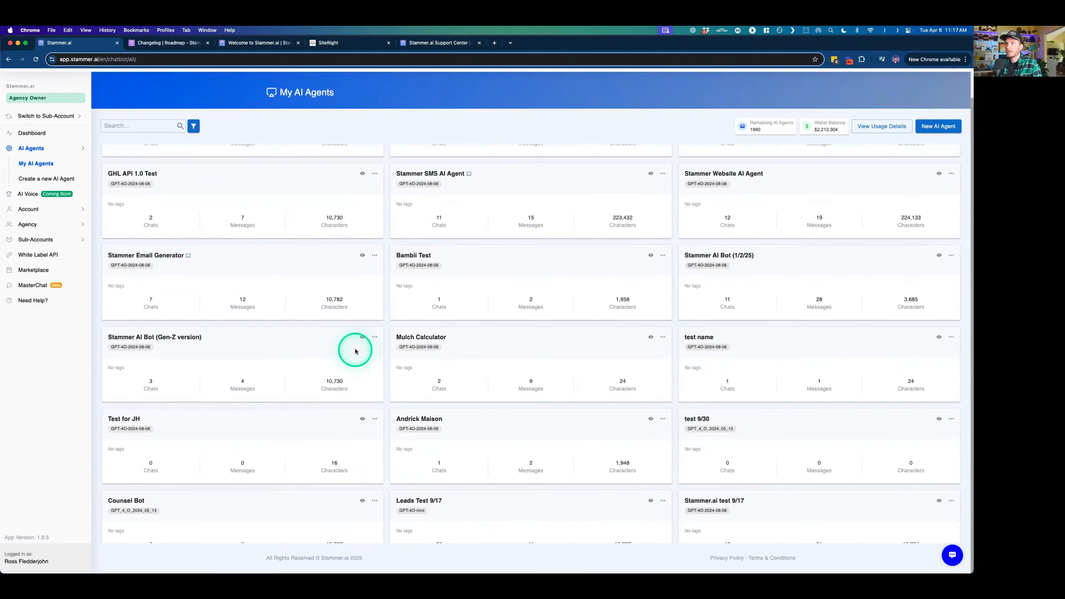
scroll(355, 351, down, 10)
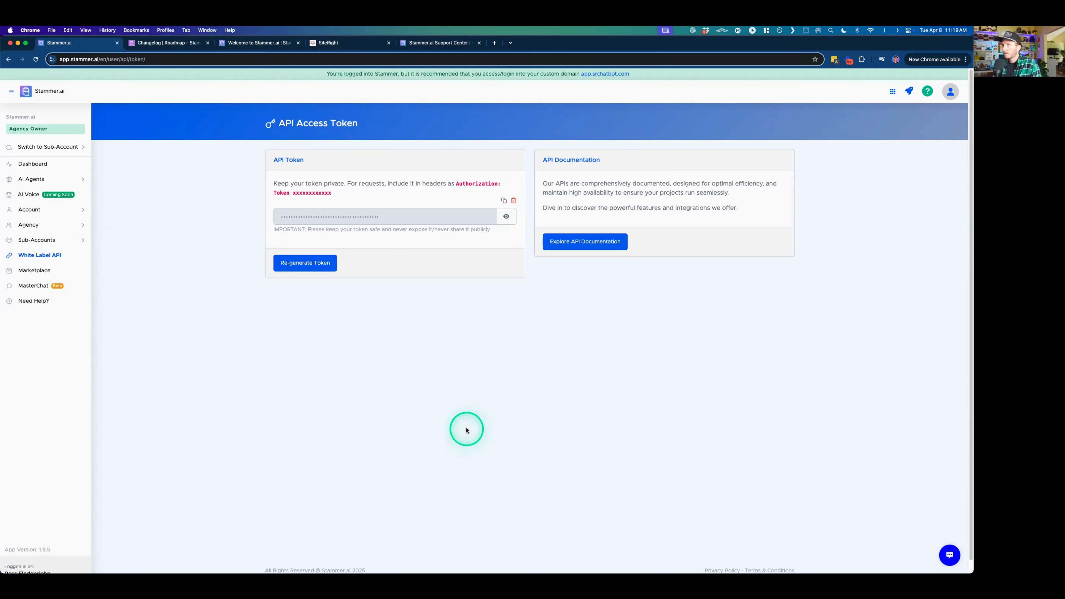
- From the API token page, reopen My AI Agents, view the YouTube Expert - Template dashboard and return to the list
click(31, 178)
click(37, 194)
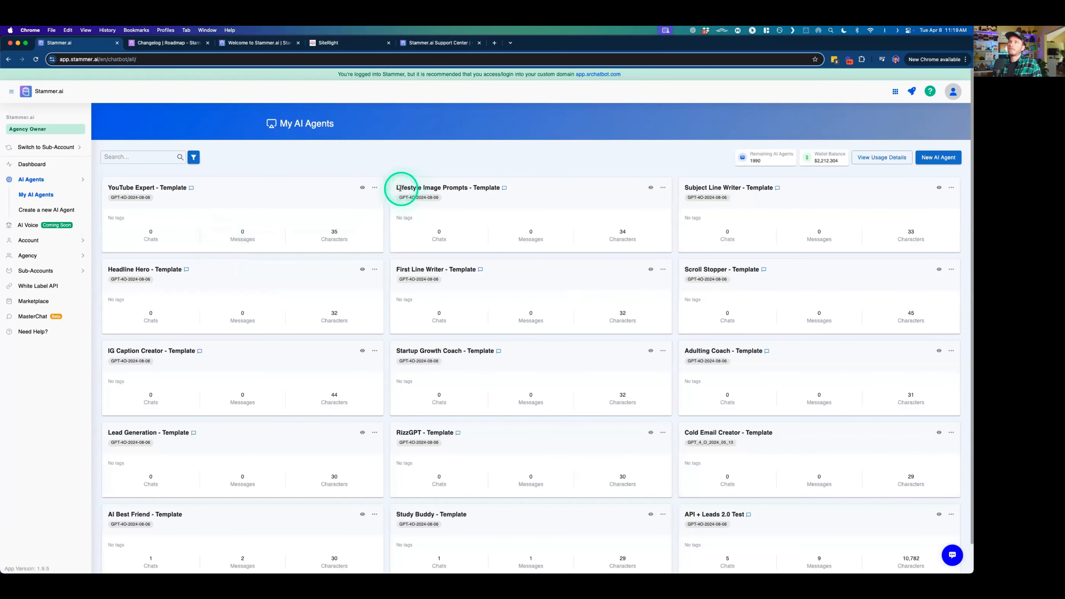
click(376, 189)
click(300, 186)
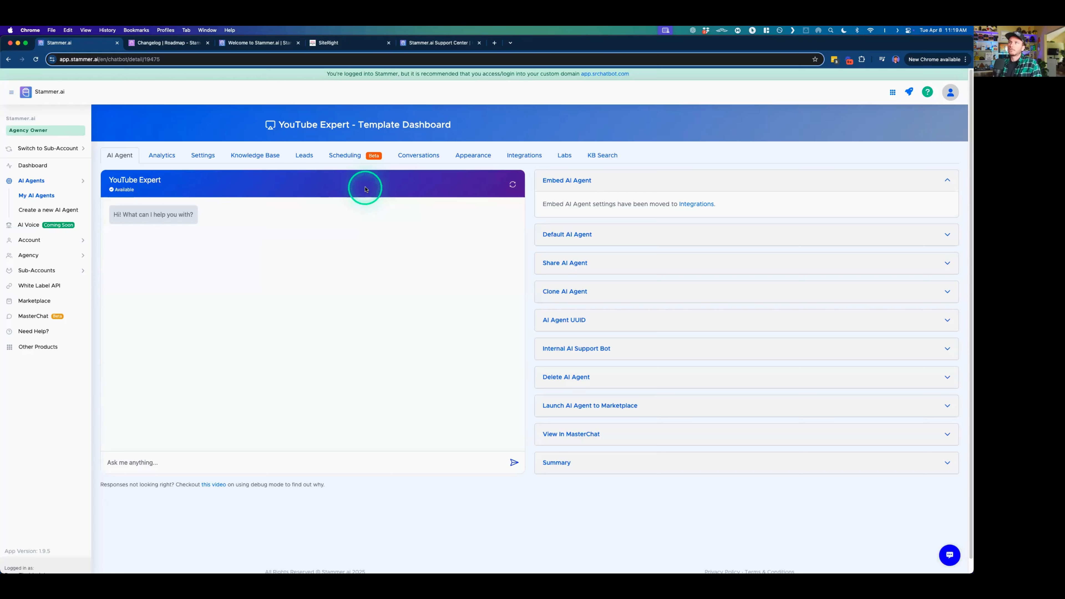
key(super+bracketleft)
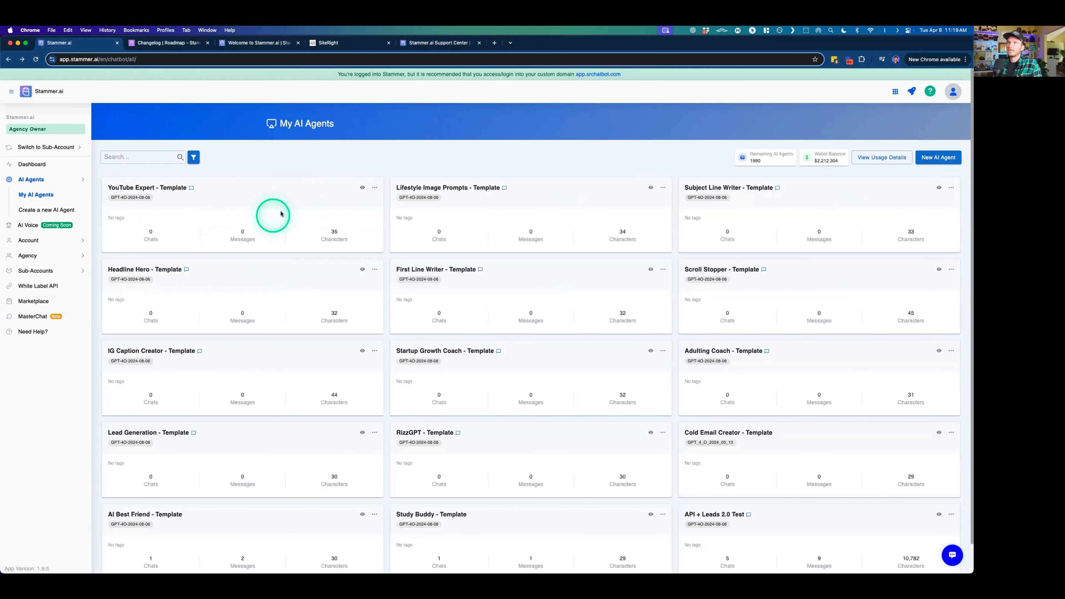